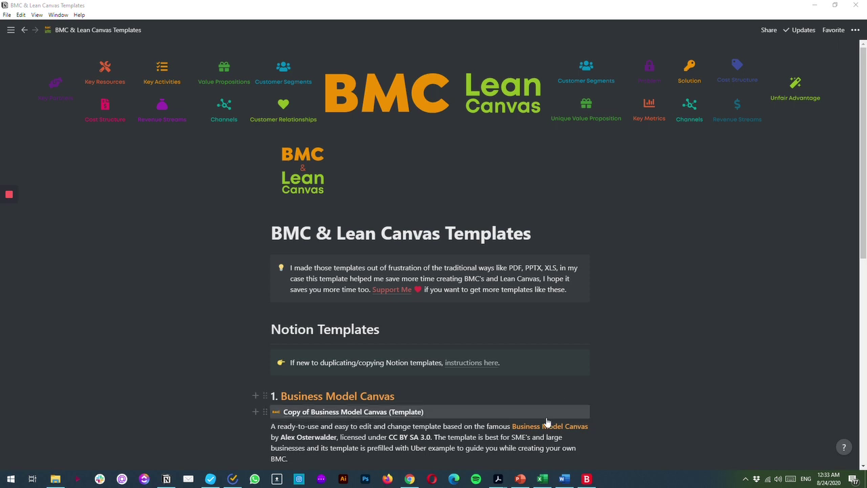
Step: Switch to Acrobat and view the Lean Canvas Example PDF and the blank Business Model Canvas PDF
mouse_move(498, 479)
click(489, 451)
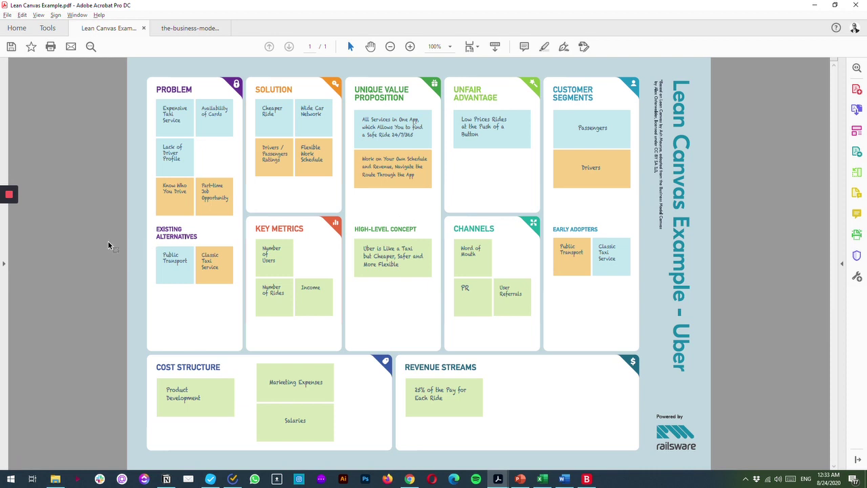
click(184, 29)
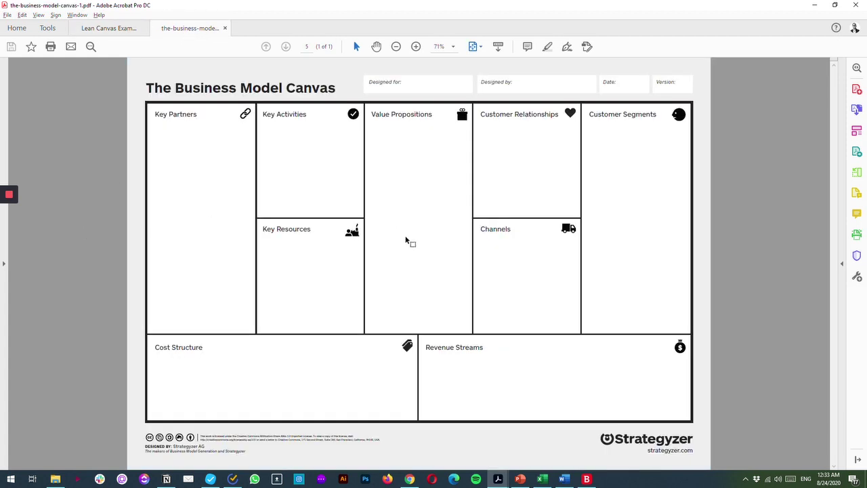
Step: View the Business Model Canvas slide in PowerPoint and the Lean Canvas sheet of the business-model-canvas.xls workbook in Excel
click(519, 479)
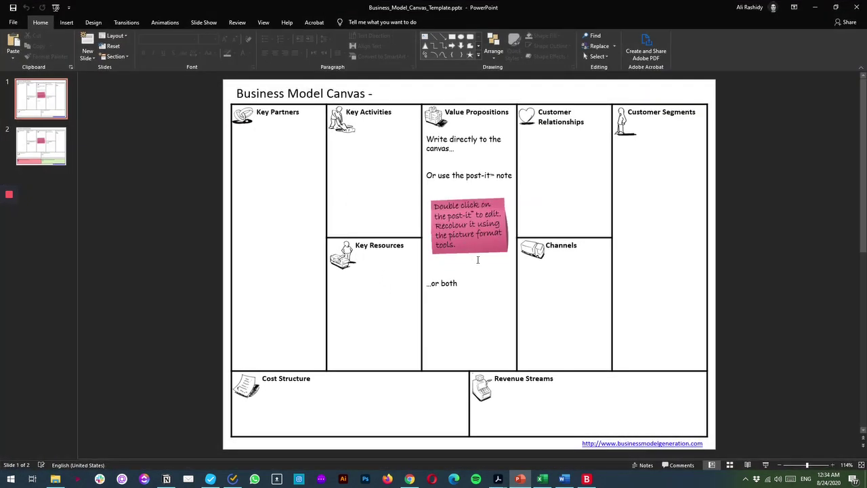
click(542, 479)
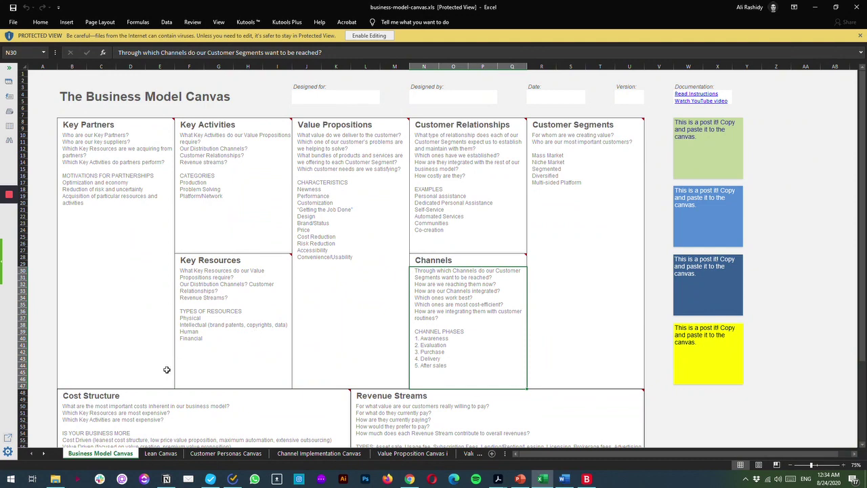
click(163, 453)
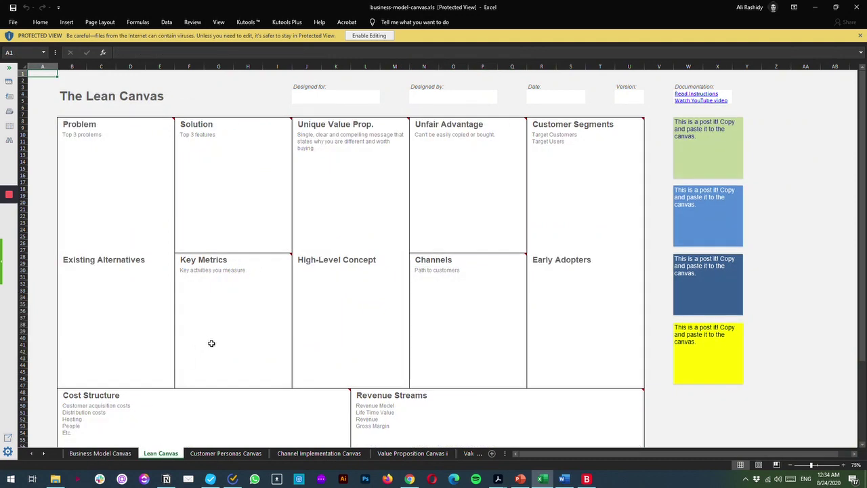
Step: Minimize the Office and Acrobat windows to return to Notion and look over the BMC & Lean Canvas Templates page
click(818, 9)
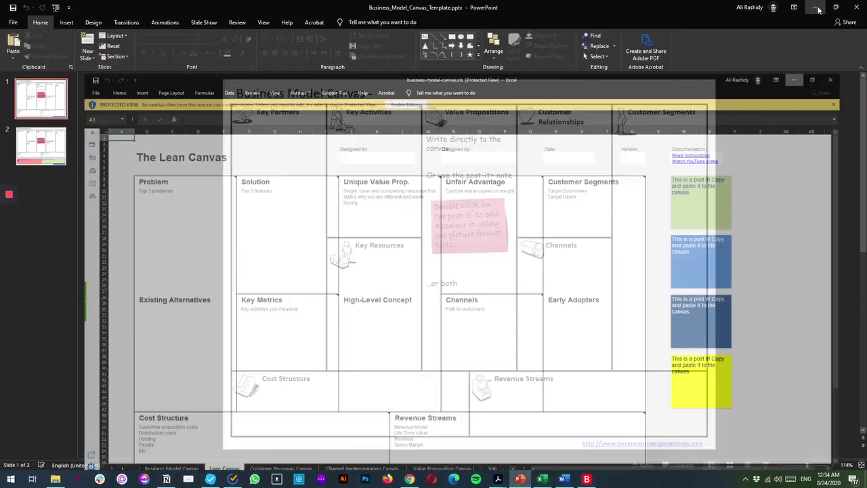
click(819, 10)
click(814, 9)
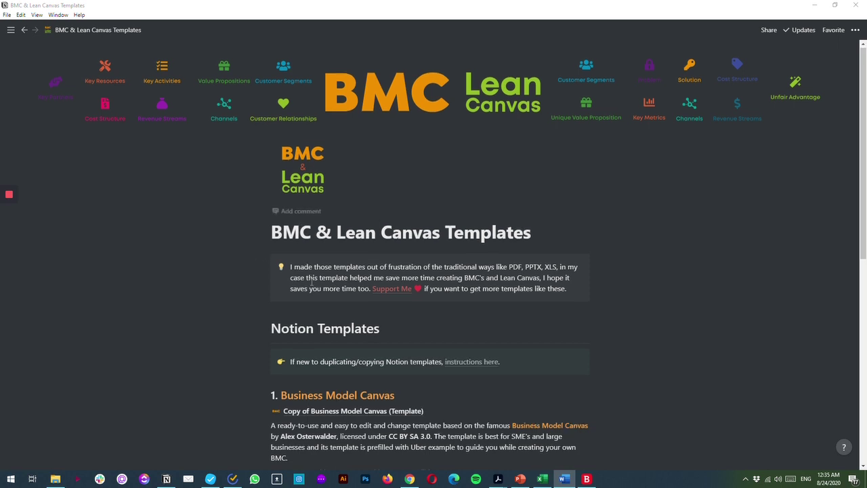
scroll(314, 284, down, 6)
scroll(617, 277, up, 5)
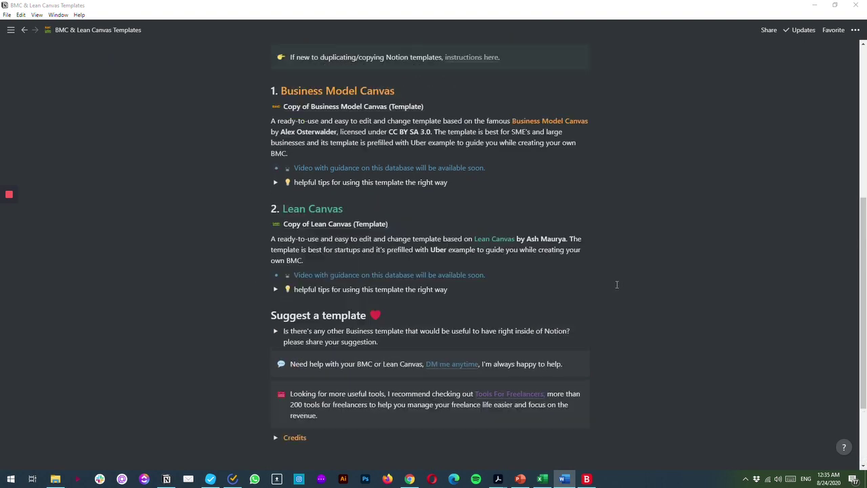
scroll(617, 278, up, 1)
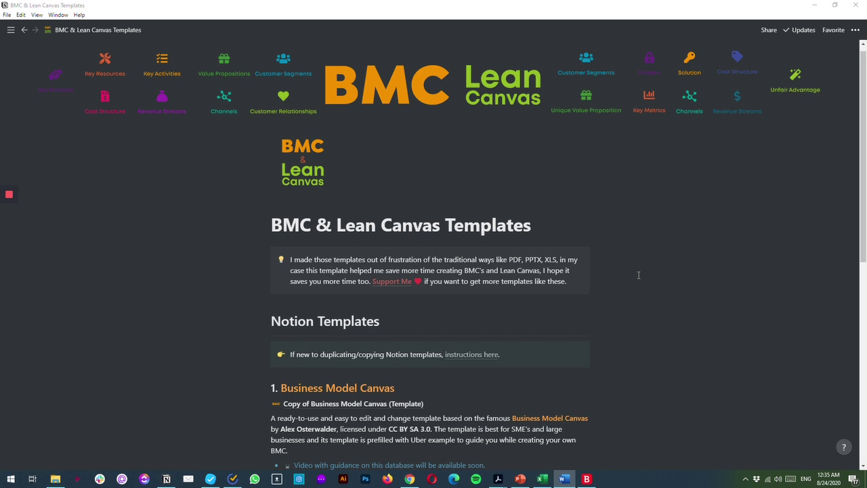
Step: Show the sidebar's list of workspaces with Business Templates selected, and hide the sidebar again
click(11, 32)
click(84, 32)
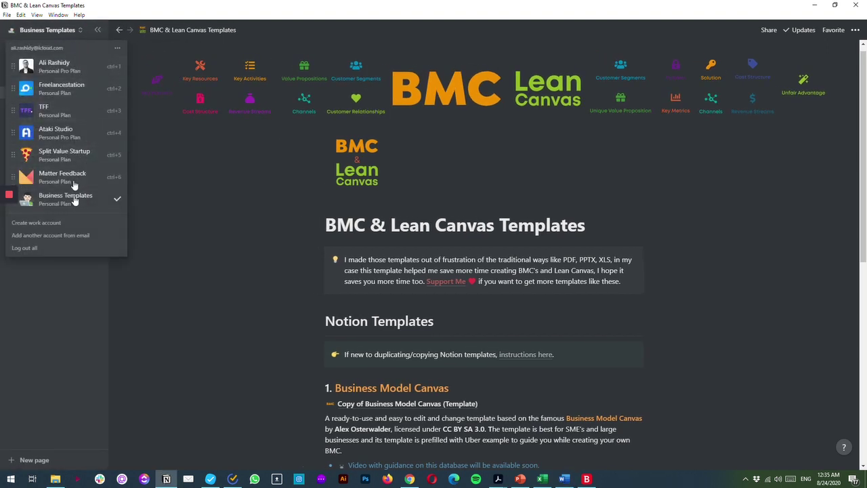
click(98, 31)
click(97, 32)
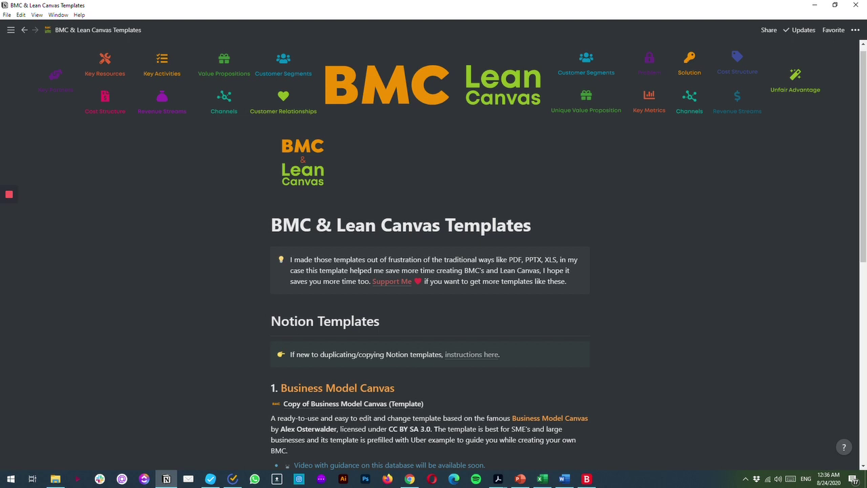
Step: Review the Notion Templates section and open the Copy of Business Model Canvas (Template) page
scroll(687, 342, down, 5)
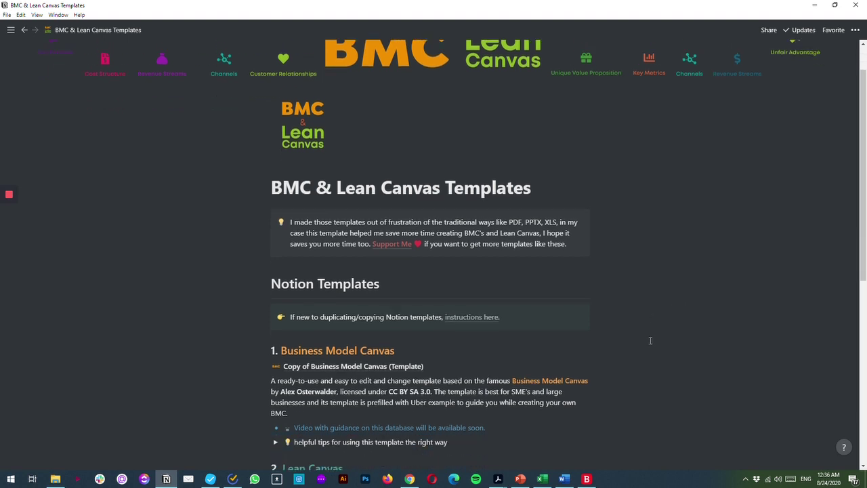
scroll(617, 227, down, 3)
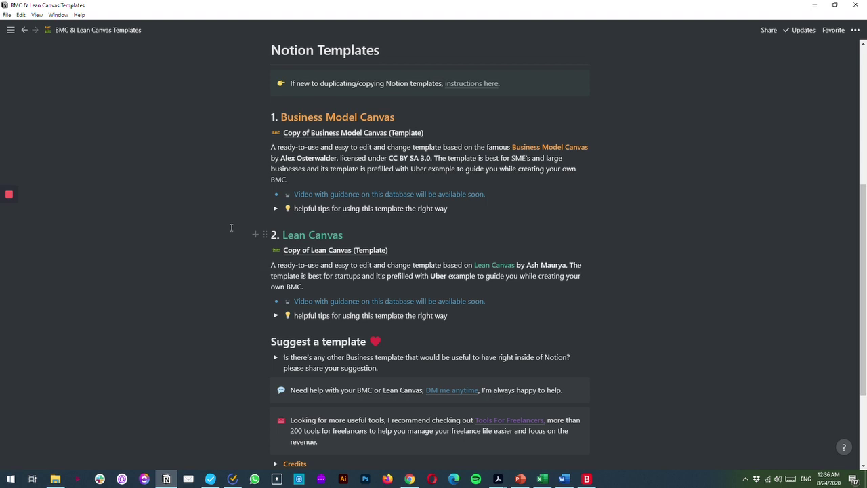
scroll(231, 227, down, 3)
scroll(231, 228, up, 3)
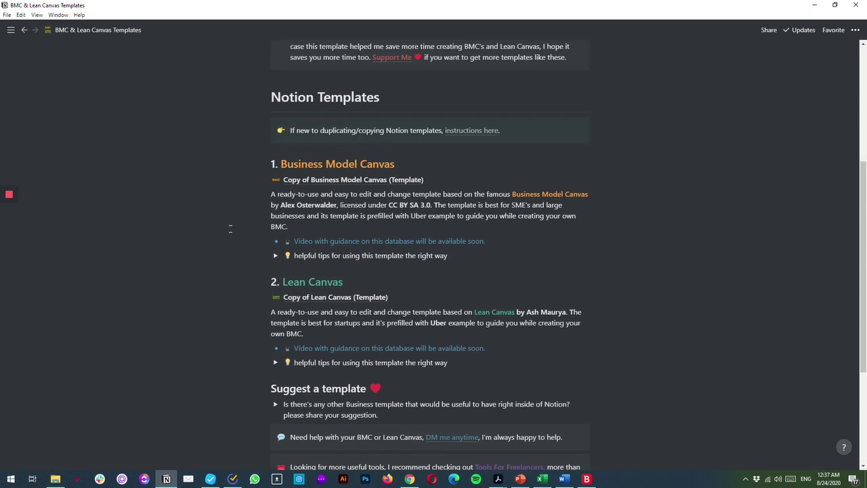
scroll(231, 228, up, 1)
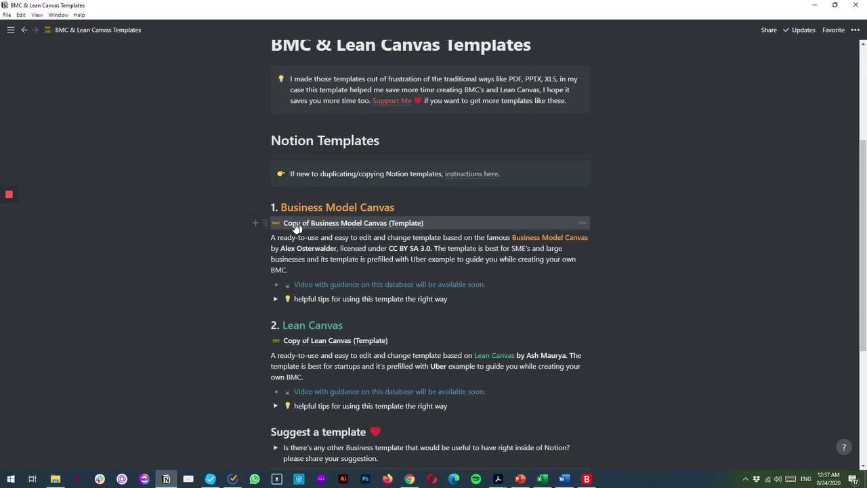
click(410, 223)
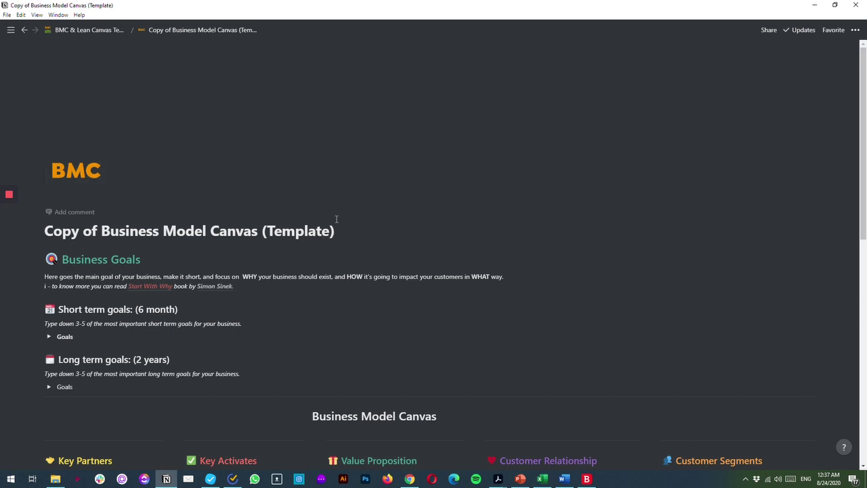
Step: Look over the Business Model Canvas template from its business goals through the canvas sections
scroll(315, 224, down, 3)
scroll(314, 221, down, 3)
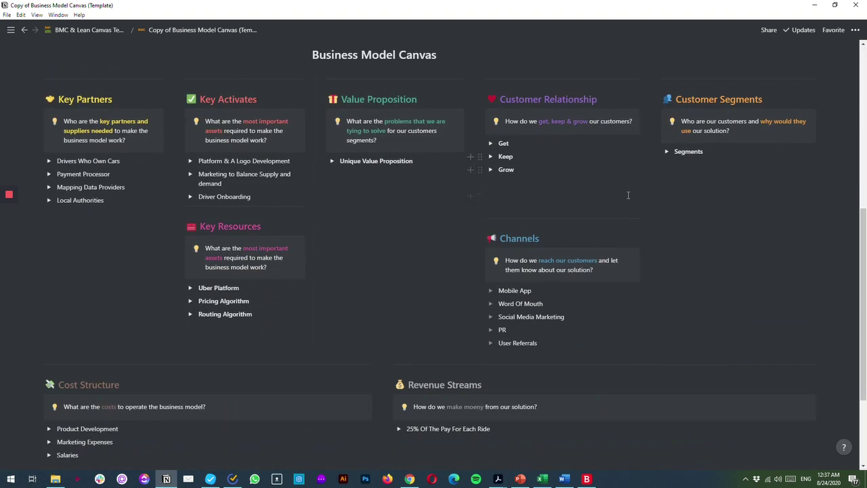
scroll(402, 242, up, 1)
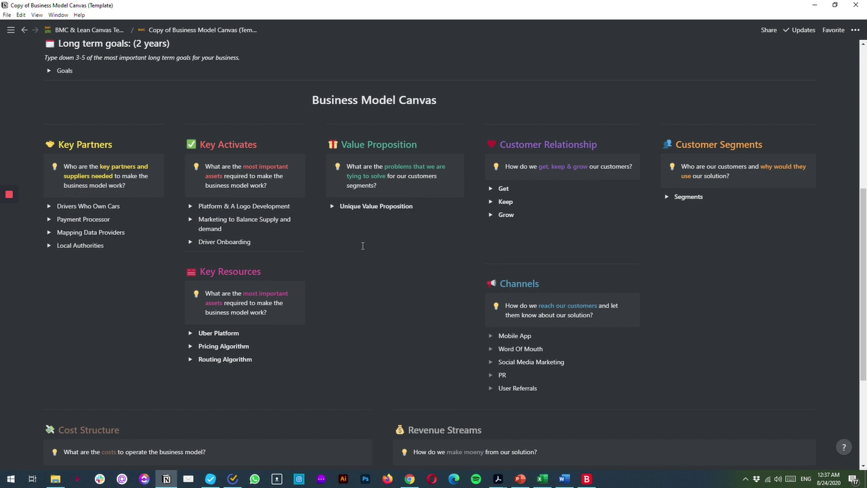
scroll(363, 245, up, 5)
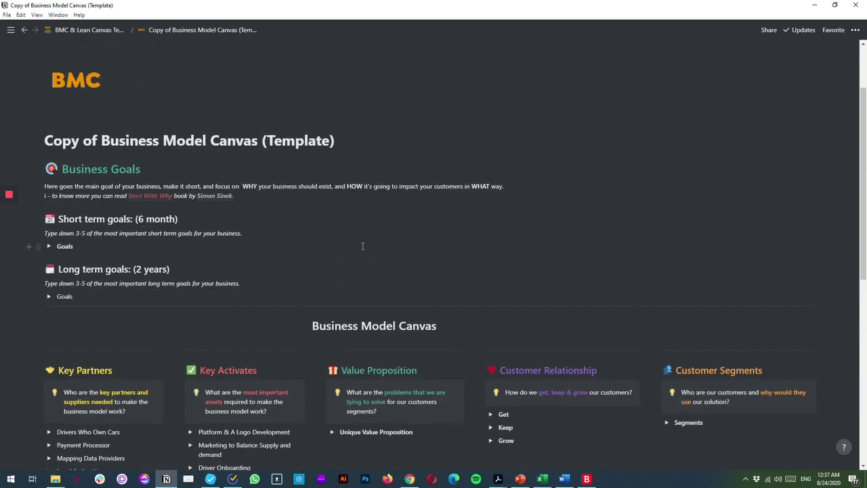
scroll(316, 260, down, 2)
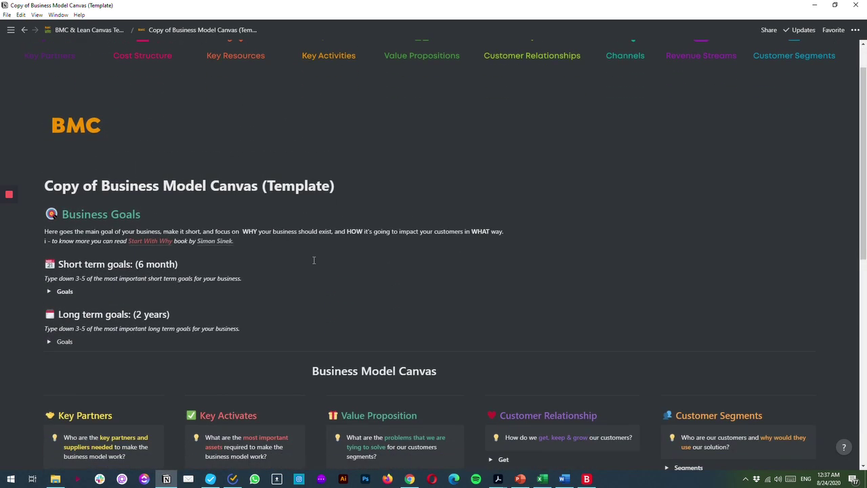
scroll(298, 252, up, 1)
scroll(277, 263, down, 1)
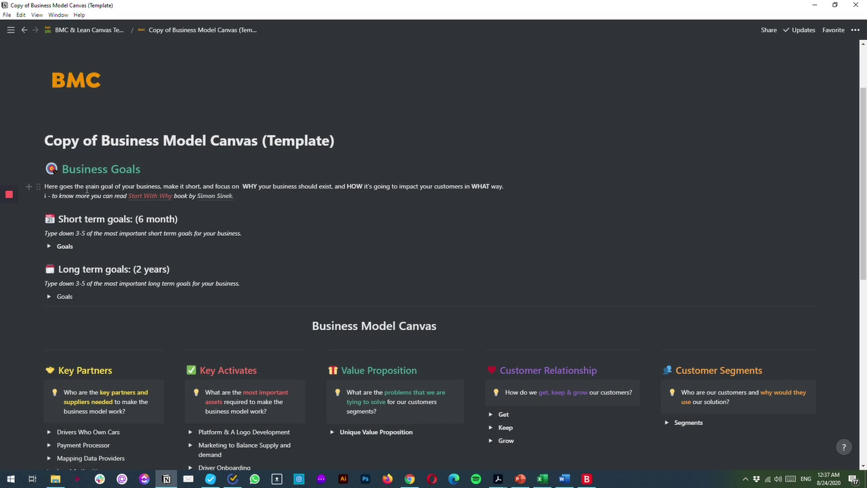
Step: Expand the Goals toggles under the short-term and long-term goals to view their checklists, and collapse both again
click(49, 246)
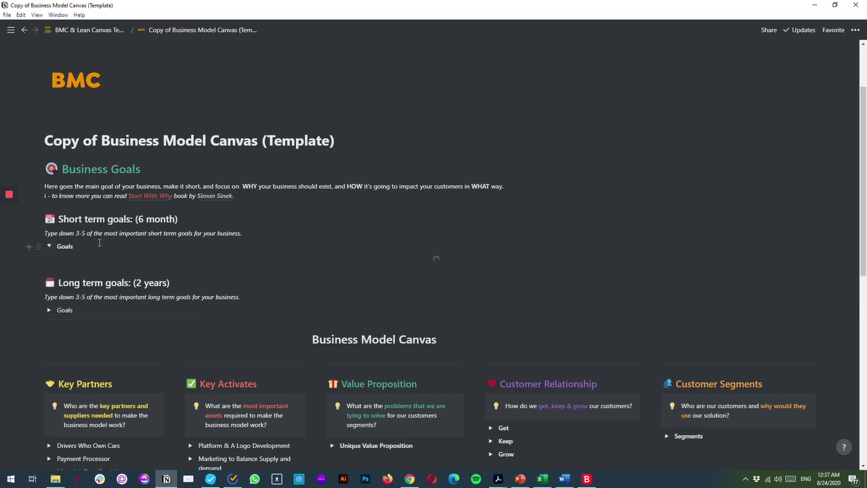
scroll(112, 271, down, 1)
click(49, 317)
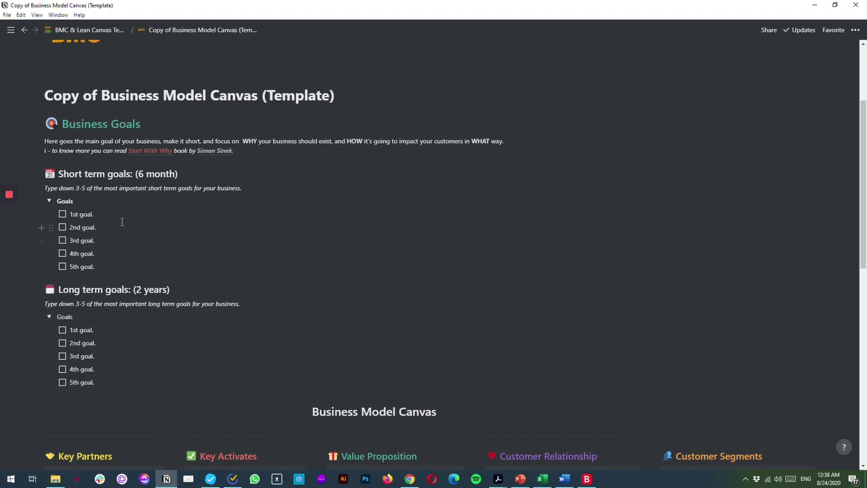
click(48, 200)
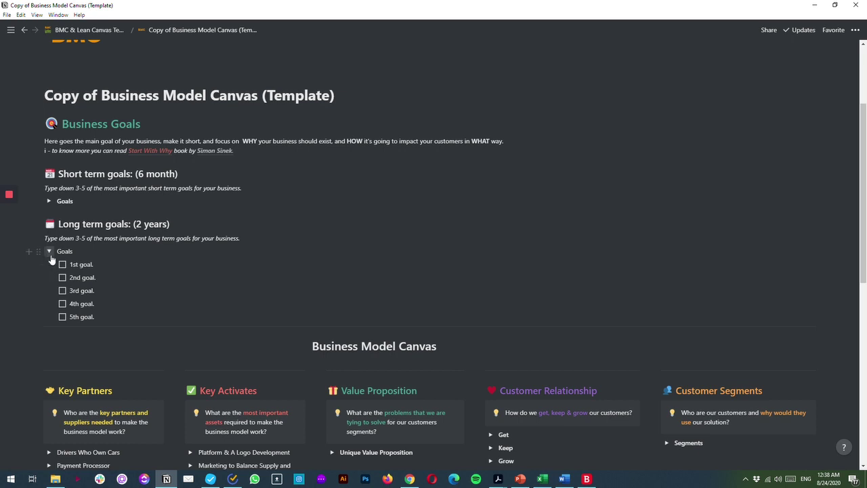
click(49, 250)
scroll(224, 246, up, 1)
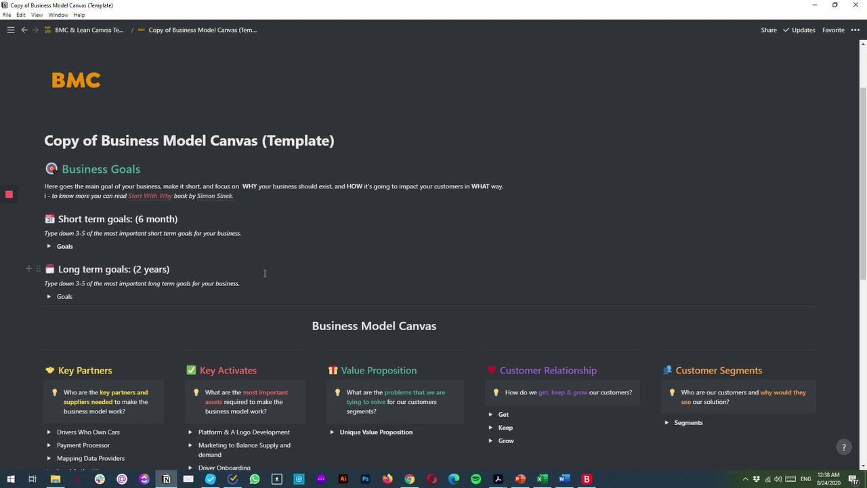
Step: Examine the Business Goals text and the canvas sections from Key Partners to Revenue Streams in the template
scroll(265, 273, down, 1)
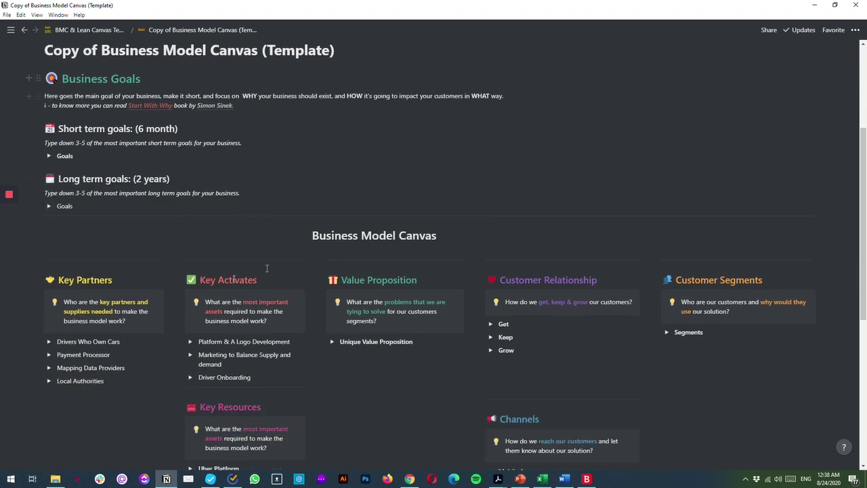
scroll(266, 268, down, 1)
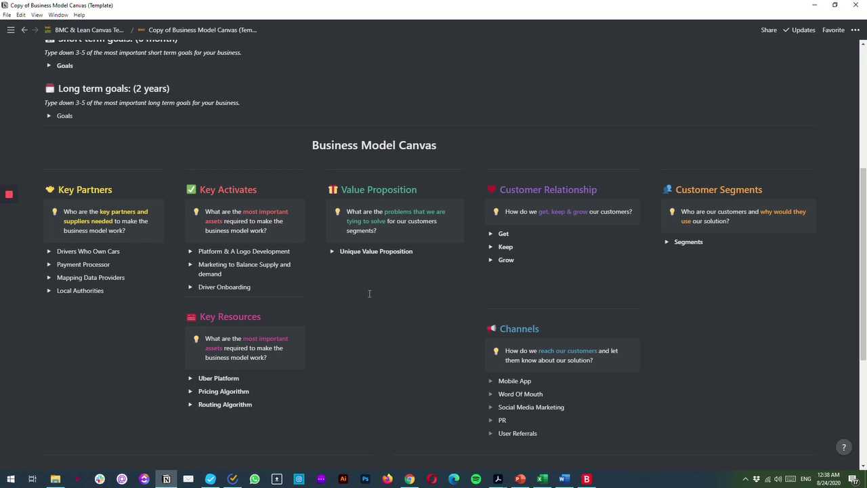
scroll(368, 291, up, 3)
mouse_move(7, 182)
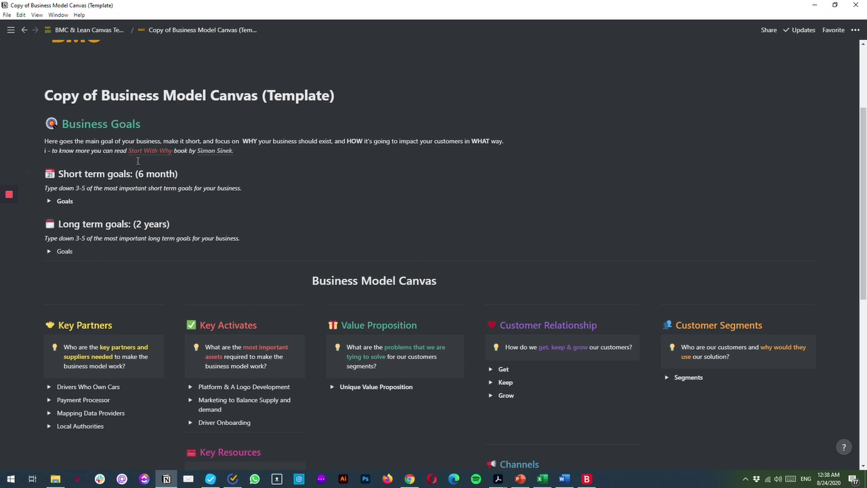
scroll(88, 142, up, 1)
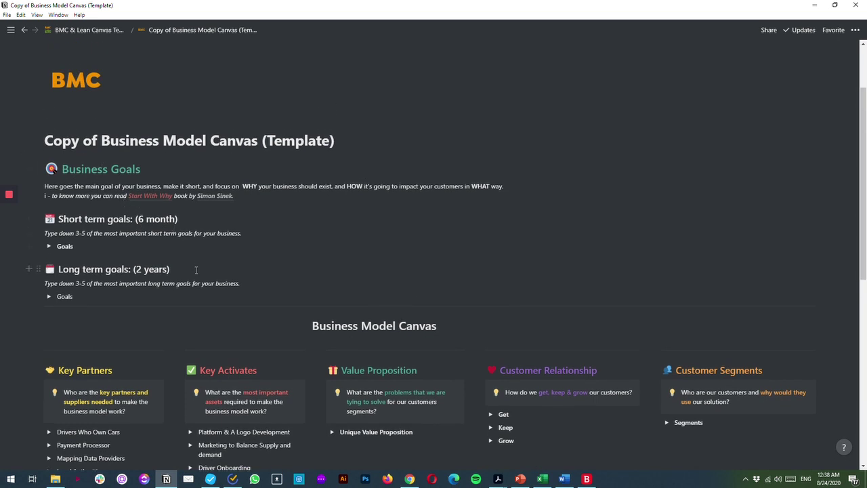
drag(273, 295, 269, 196)
click(269, 196)
scroll(407, 278, down, 3)
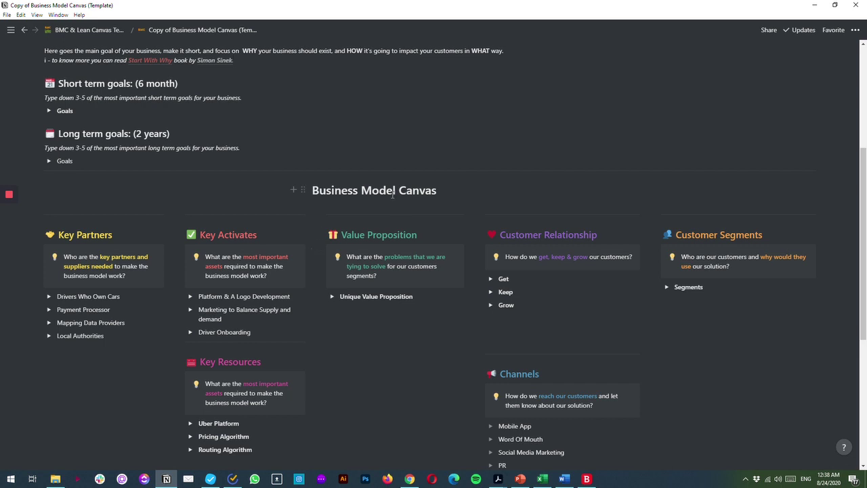
scroll(330, 177, down, 2)
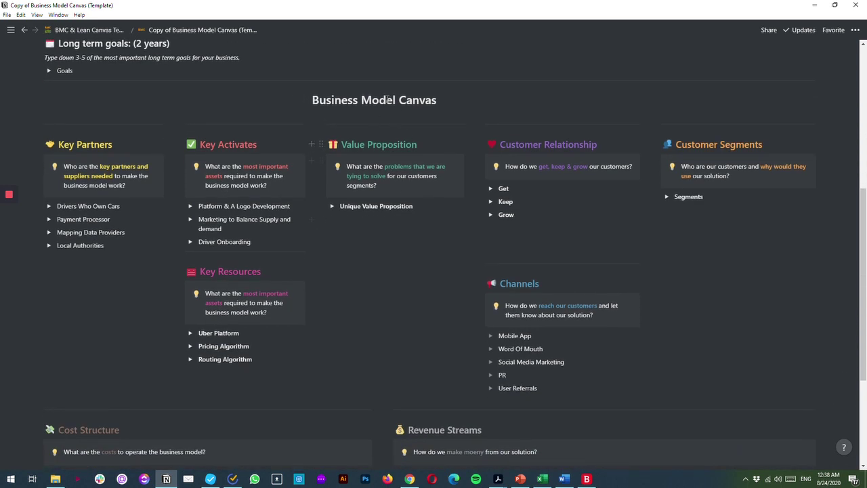
scroll(230, 197, up, 1)
scroll(74, 183, down, 1)
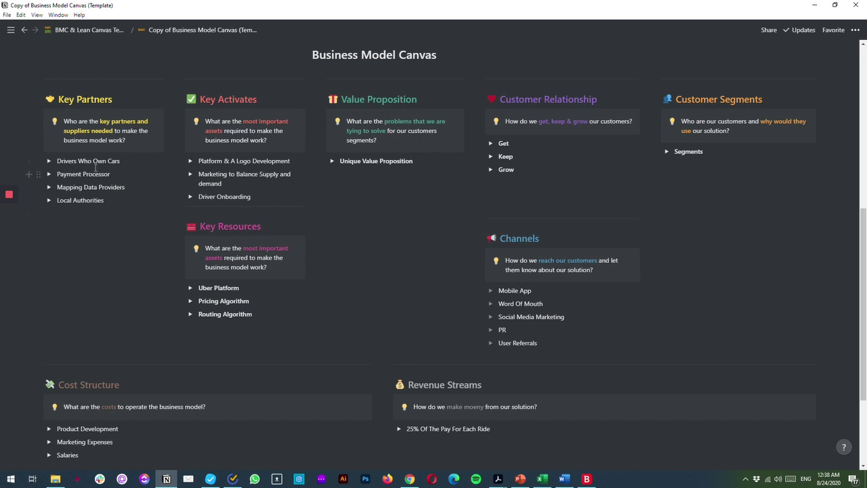
scroll(101, 183, up, 1)
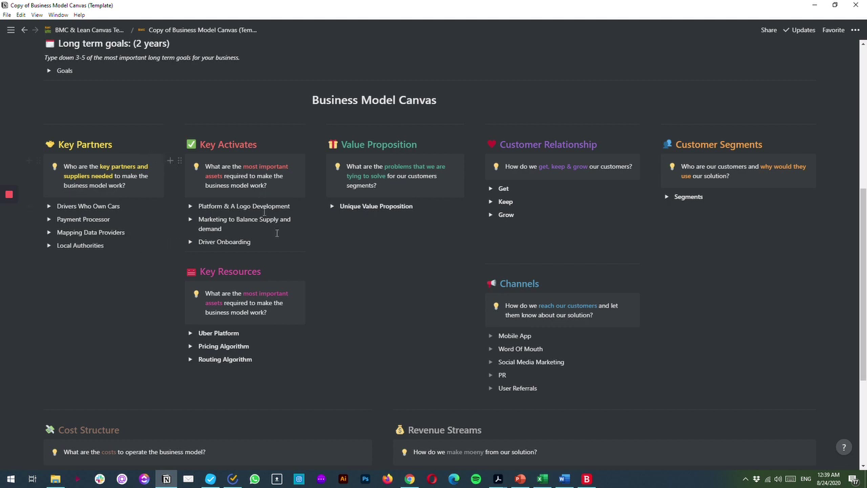
Step: Switch to Acrobat and bring up the Lean Canvas Example PDF for comparison with the Notion template
click(499, 480)
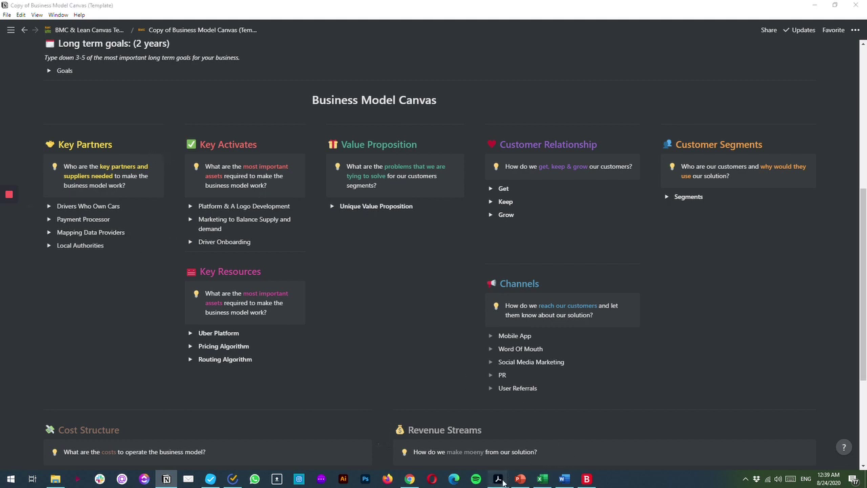
click(454, 445)
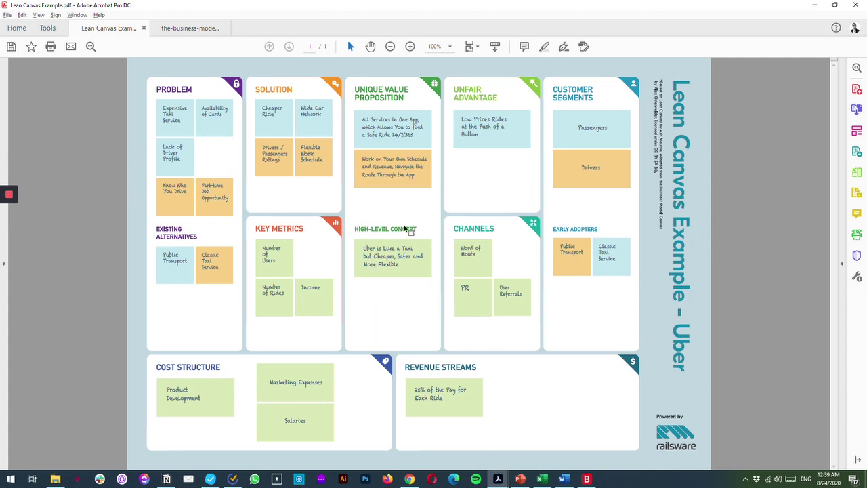
Step: Switch back to the Notion template and expand the Drivers Who Own Cars entry under Key Partners to view its answers, then collapse it
key(alt+Tab)
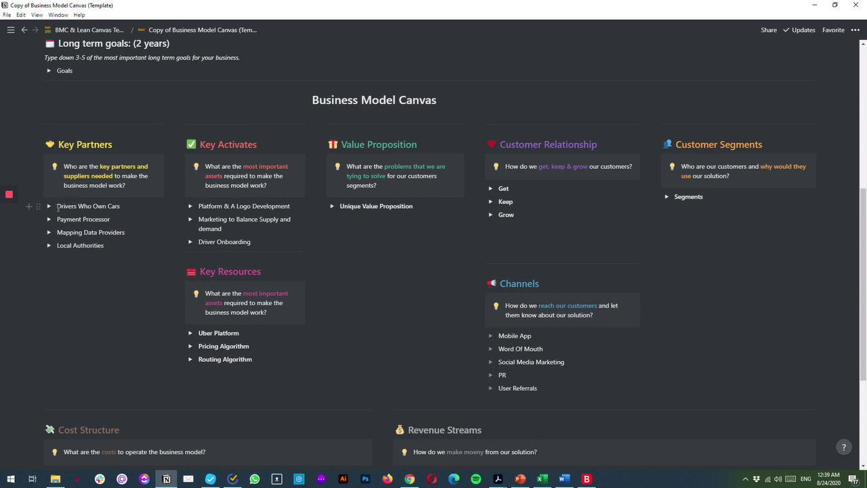
drag(58, 207, 128, 206)
click(126, 209)
click(50, 207)
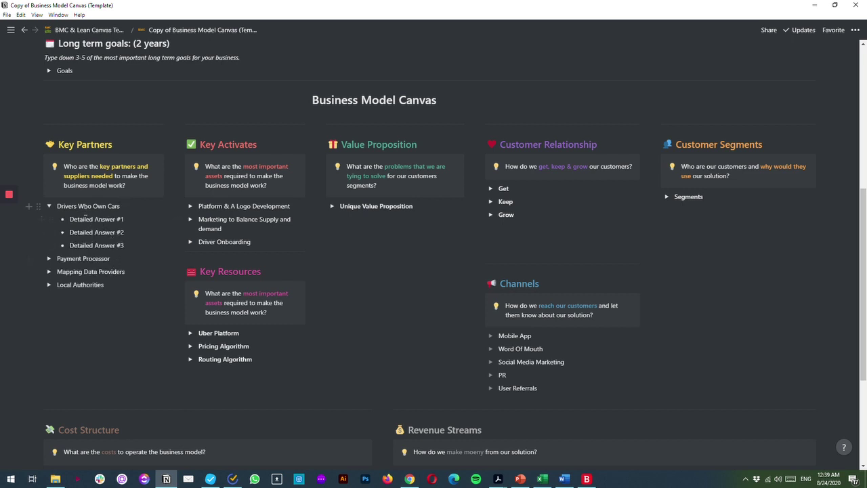
click(49, 206)
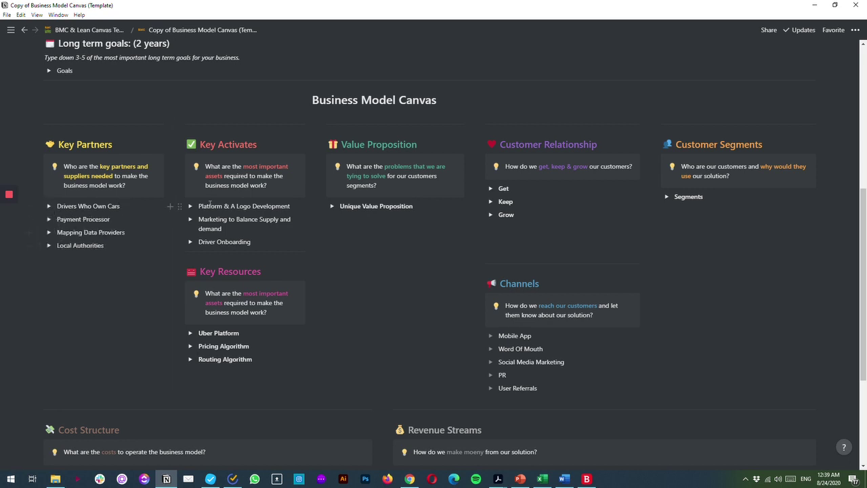
Step: Expand the Unique Value Proposition, Segments, Grow, Keep and Get toggles in the Business Model Canvas to view their contents
click(332, 206)
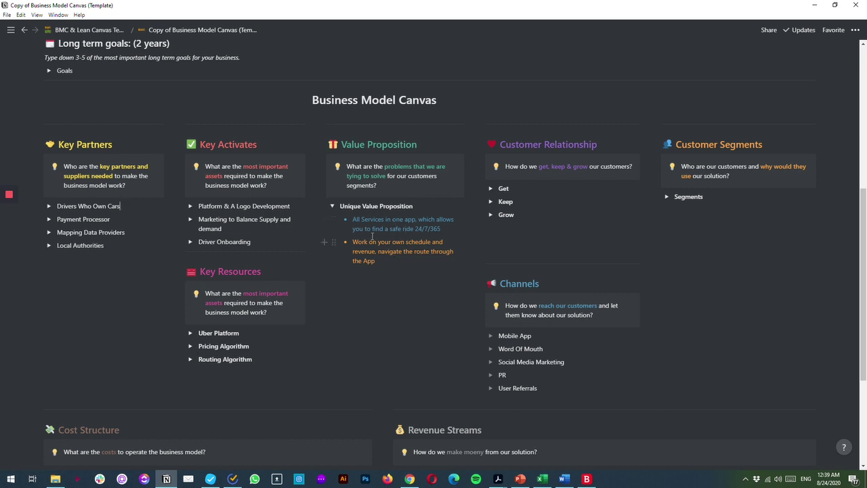
click(667, 197)
click(490, 214)
click(491, 202)
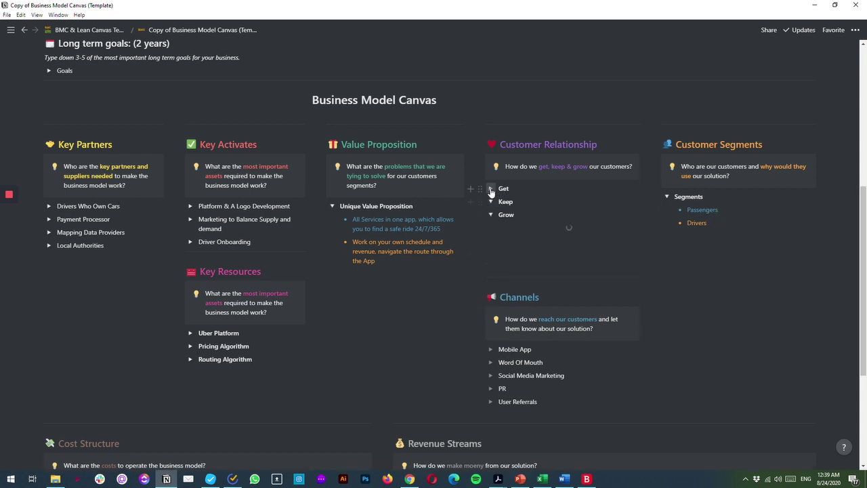
click(490, 189)
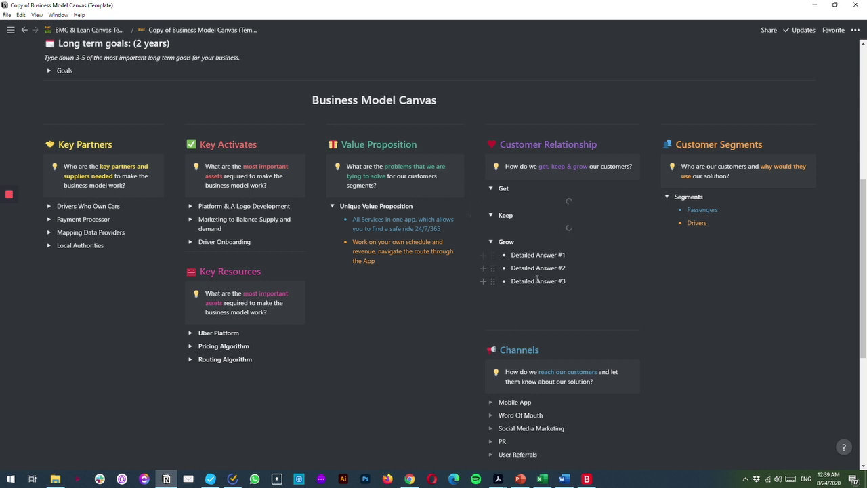
Step: Collapse the Get, Keep and Grow toggles under Customer Relationship and the Unique Value Proposition toggle
click(490, 189)
click(491, 201)
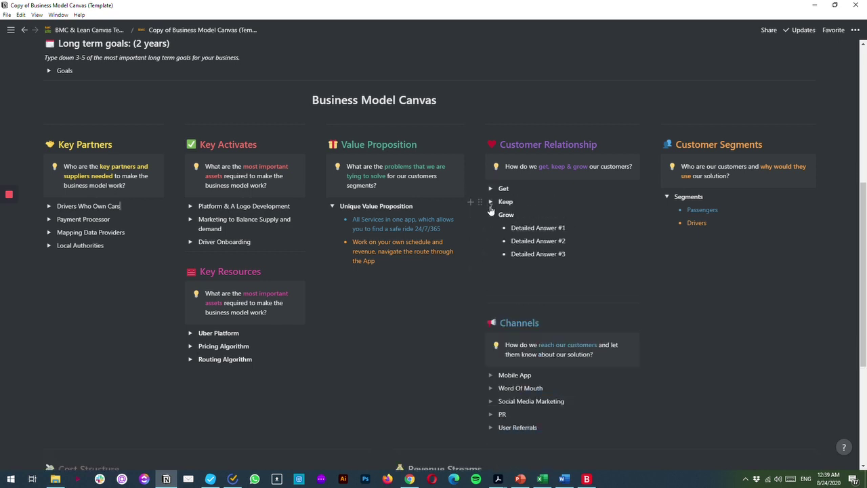
click(491, 215)
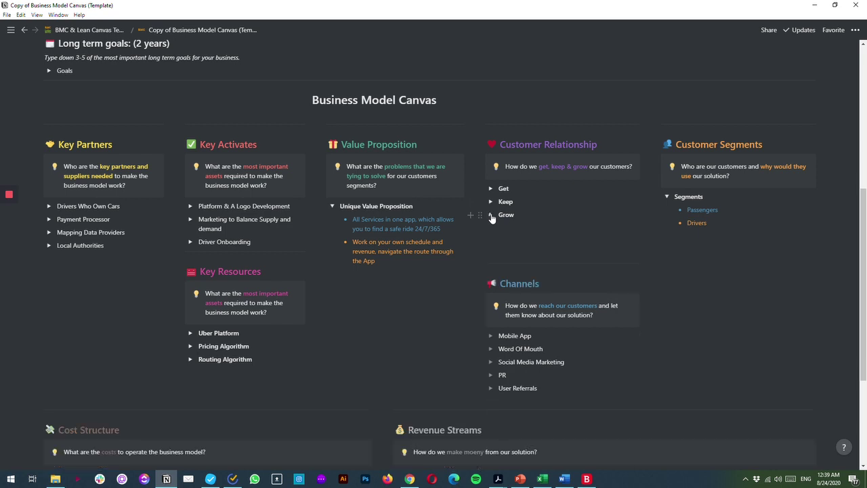
click(332, 206)
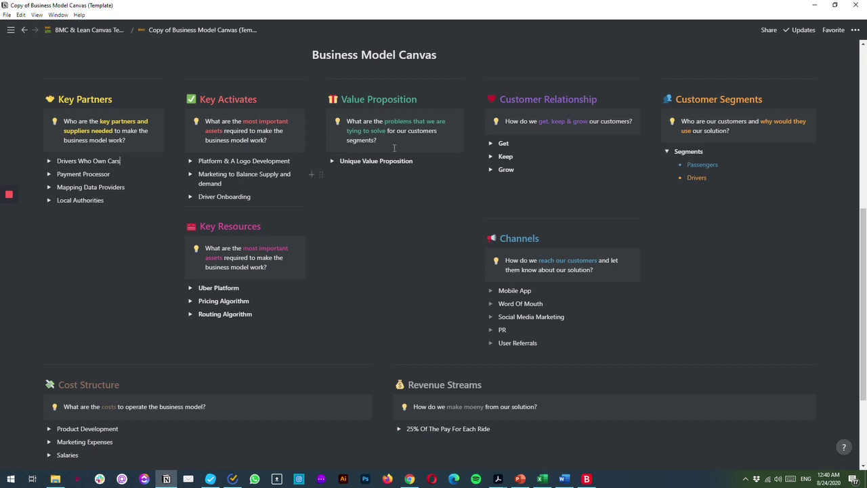
Step: Look over the rest of the Business Model Canvas down to Cost Structure and Revenue Streams, and return to the page's start
scroll(387, 230, down, 2)
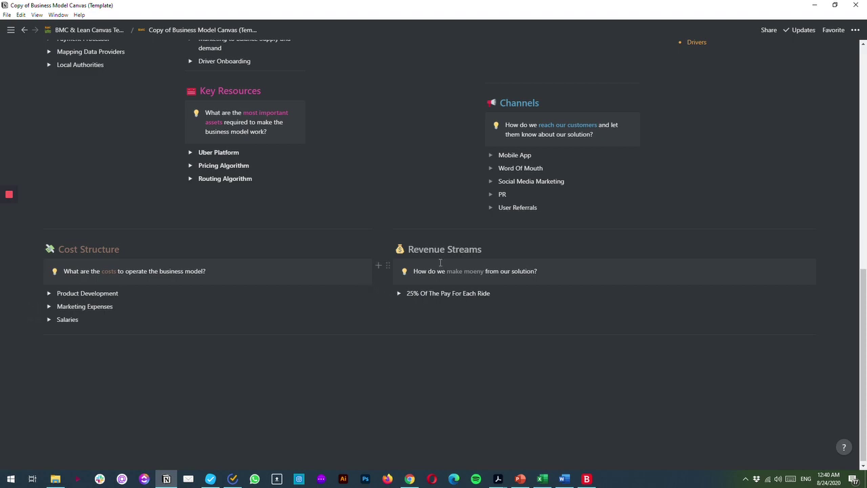
scroll(440, 263, up, 2)
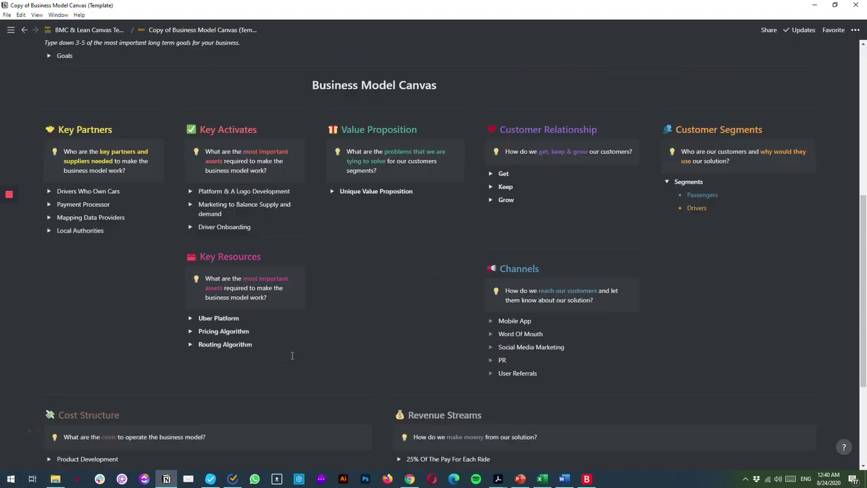
scroll(292, 355, up, 2)
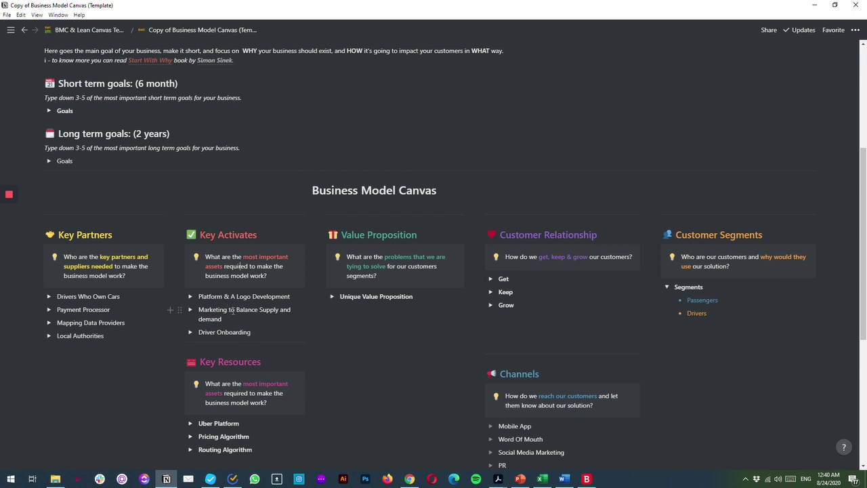
scroll(242, 310, up, 4)
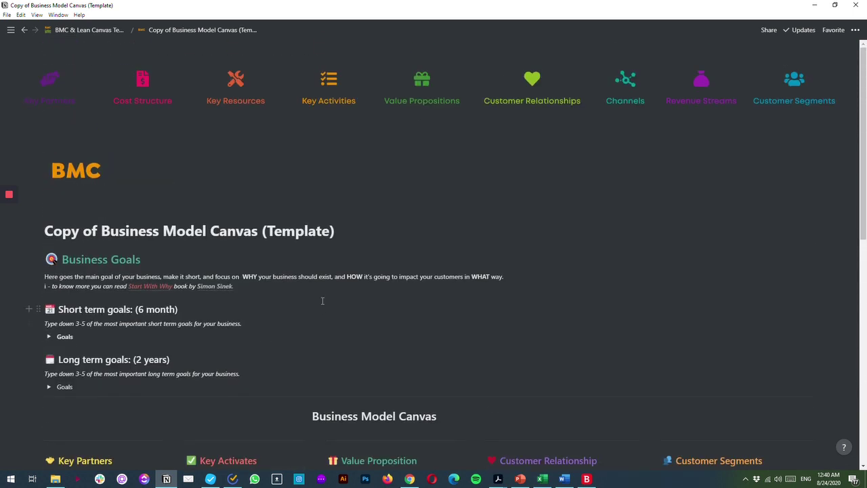
Step: Go back to the BMC & Lean Canvas Templates page and open Copy of Lean Canvas (Template)
click(86, 30)
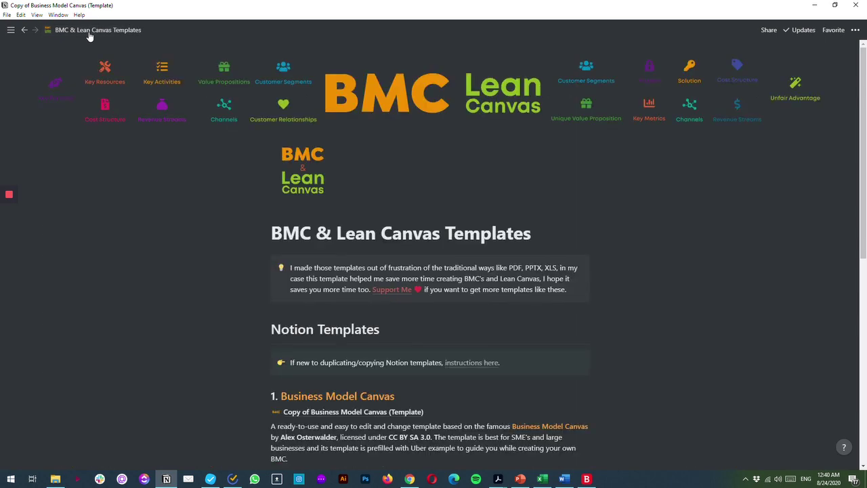
scroll(373, 284, down, 3)
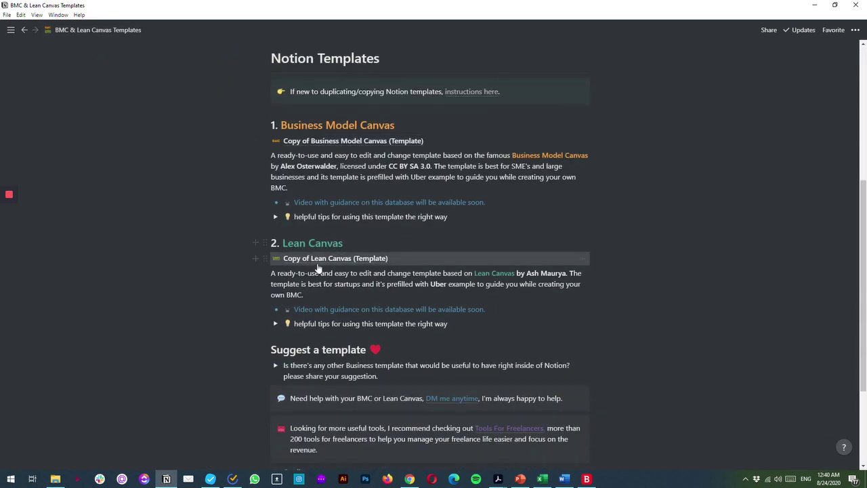
click(319, 262)
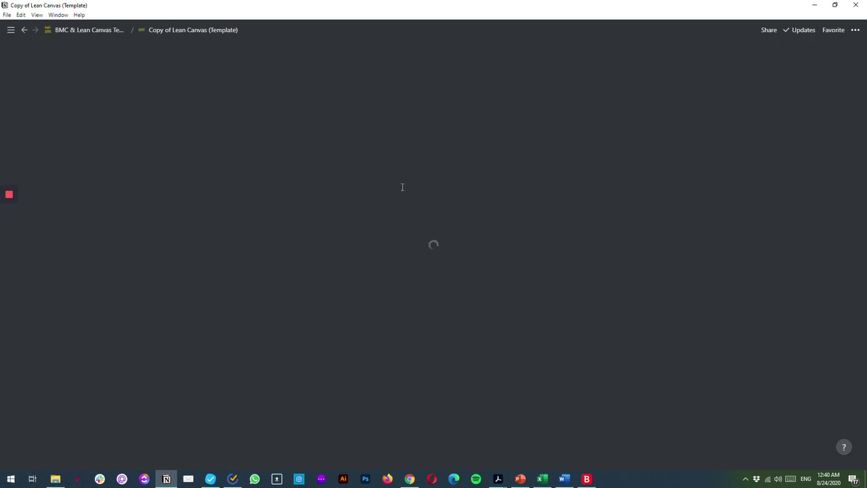
Step: Look over the Lean Canvas template from its cover and Business Goals to the canvas sections
scroll(272, 212, down, 2)
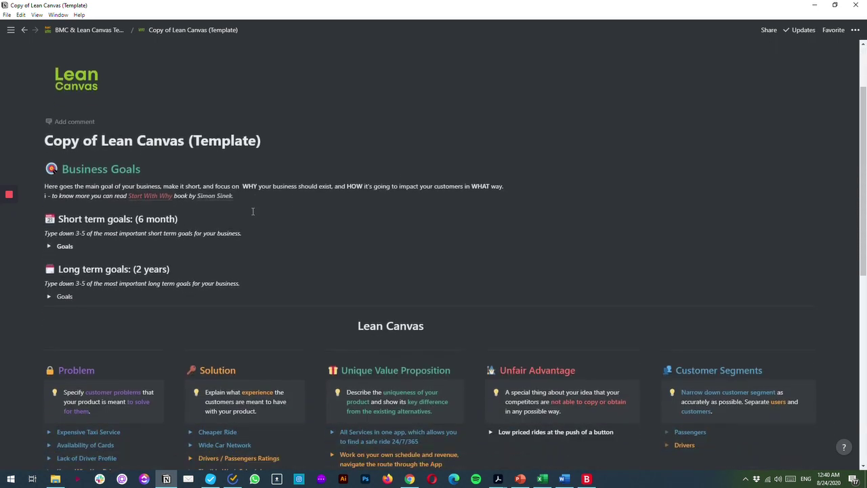
scroll(98, 238, down, 2)
scroll(98, 239, up, 2)
scroll(176, 295, up, 1)
scroll(176, 296, up, 2)
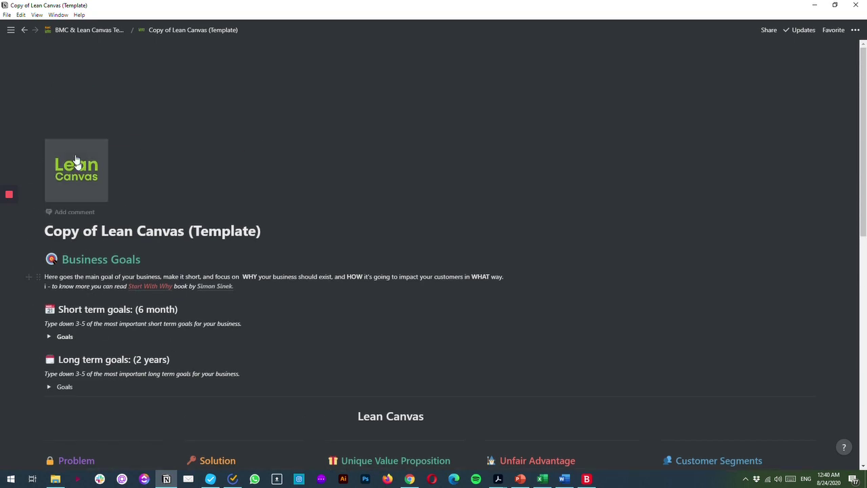
scroll(406, 207, down, 5)
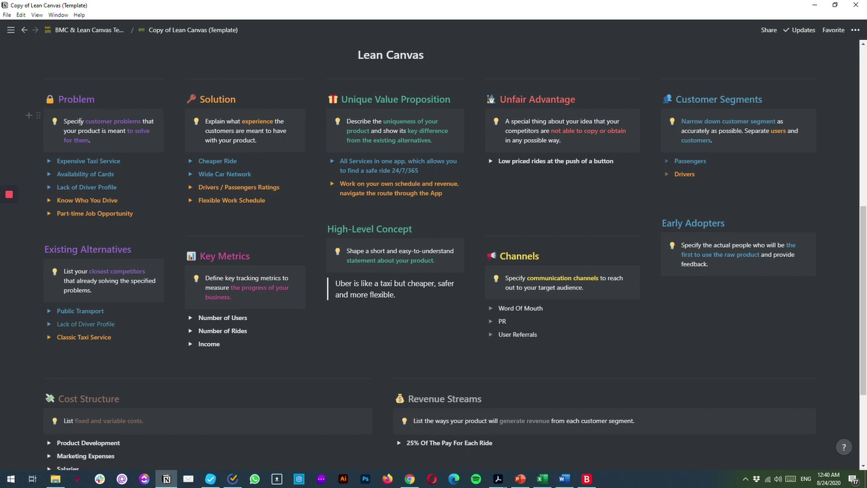
Step: Examine the Problem section's guidance text, and expand the Expensive Taxi Service toggle to view its detailed answers before collapsing it
mouse_move(63, 121)
mouse_down()
mouse_move(109, 143)
mouse_move(72, 119)
mouse_up()
click(115, 142)
click(49, 162)
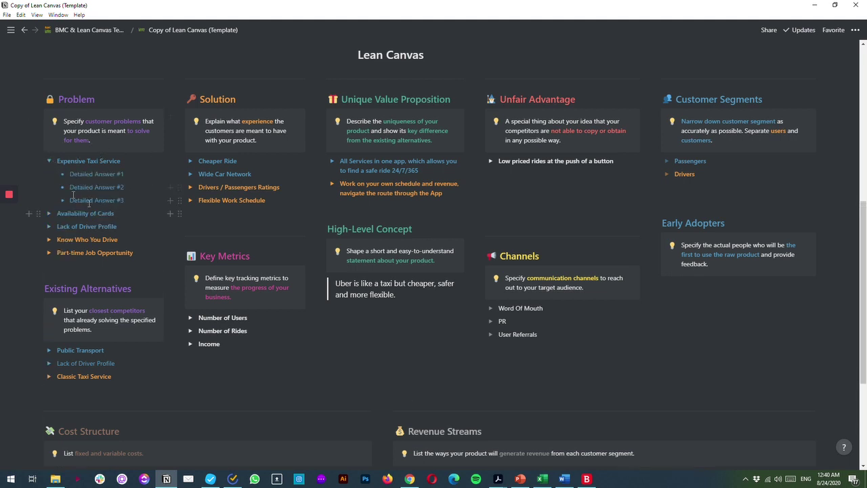
click(49, 161)
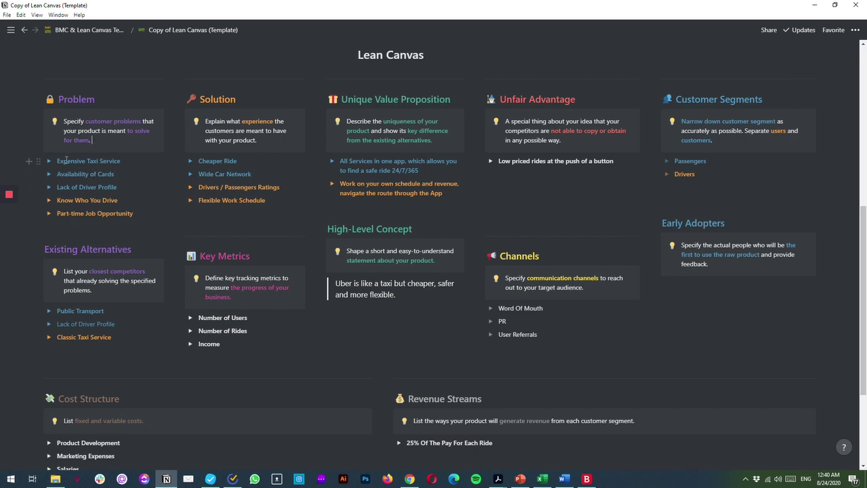
Step: Highlight the blue Expensive Taxi Service and orange Know Who You Drive entries to compare the Problem section's color coding
drag(66, 160, 125, 162)
drag(73, 201, 110, 201)
drag(68, 162, 100, 161)
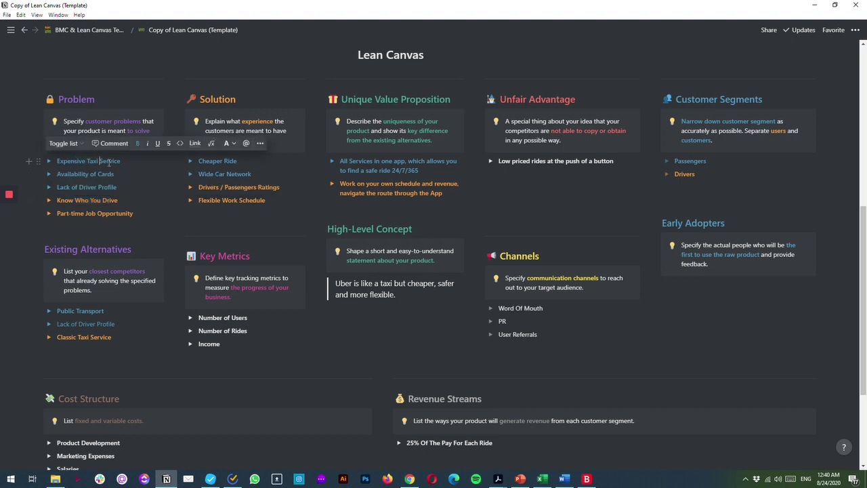
click(170, 172)
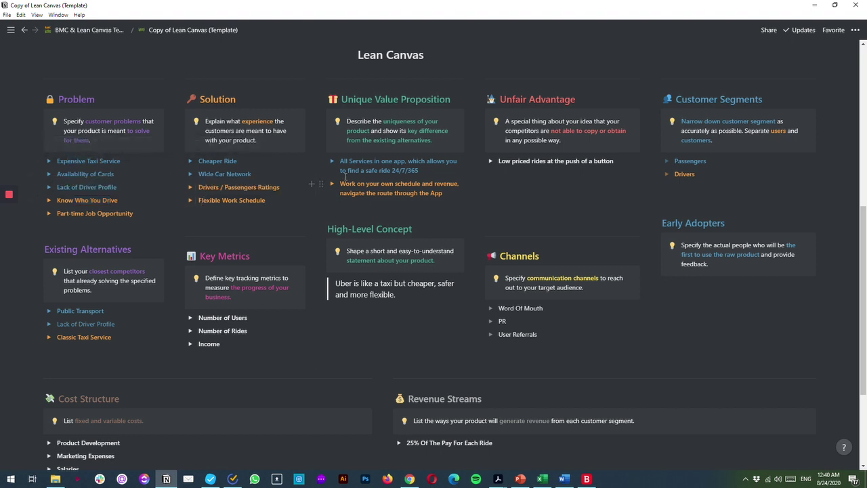
Step: Expand both entries under Unique Value Proposition in the Lean Canvas to view their detailed answers, and collapse them again
click(333, 162)
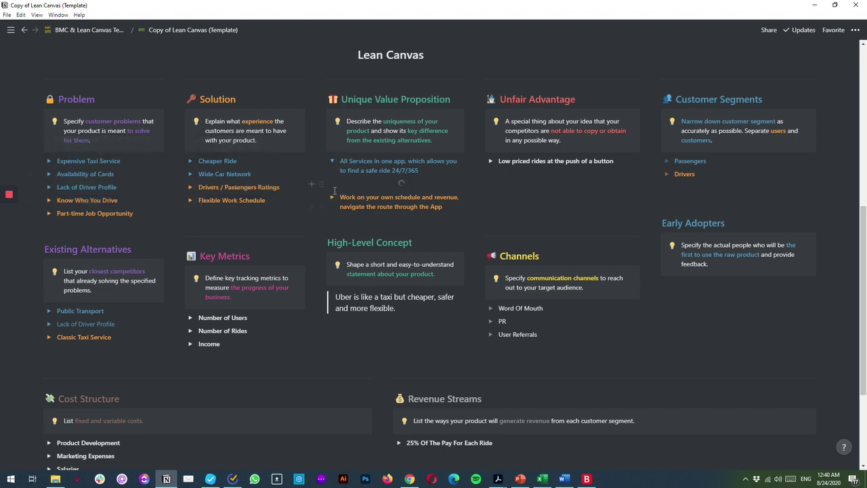
click(333, 223)
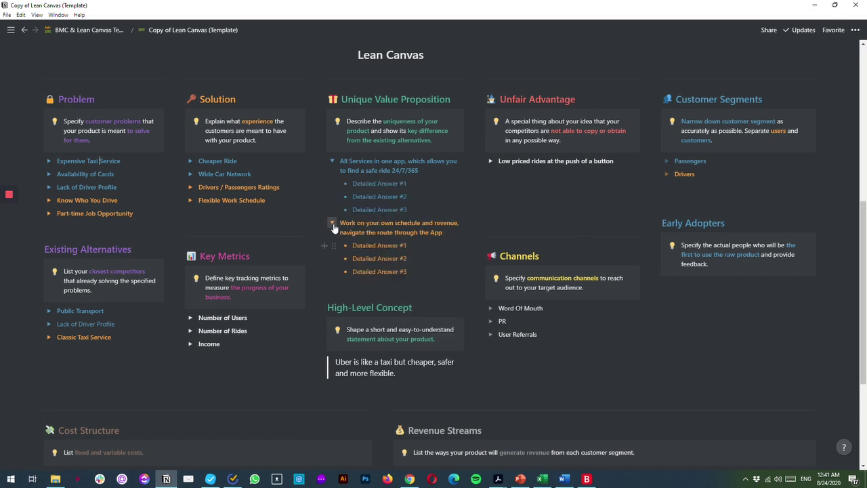
click(333, 223)
click(333, 161)
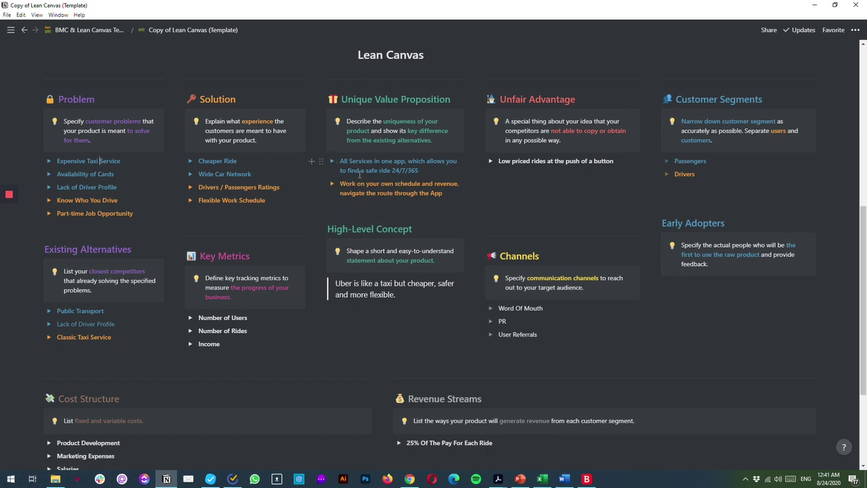
Step: Examine the remaining Lean Canvas sections down to Cost Structure and Revenue Streams, and return to the cover
scroll(305, 244, down, 2)
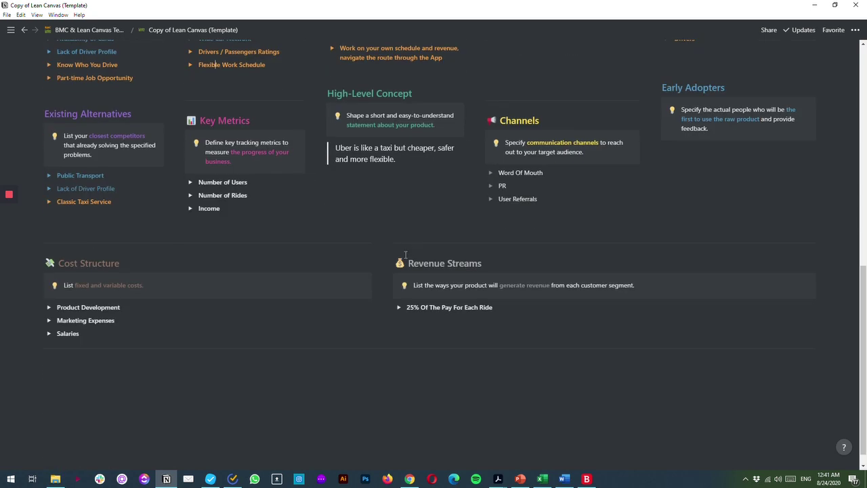
scroll(474, 252, up, 4)
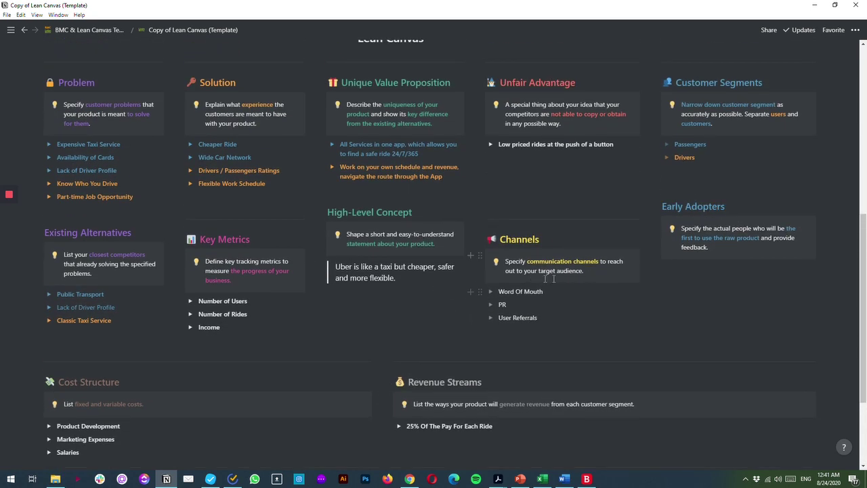
scroll(420, 256, up, 3)
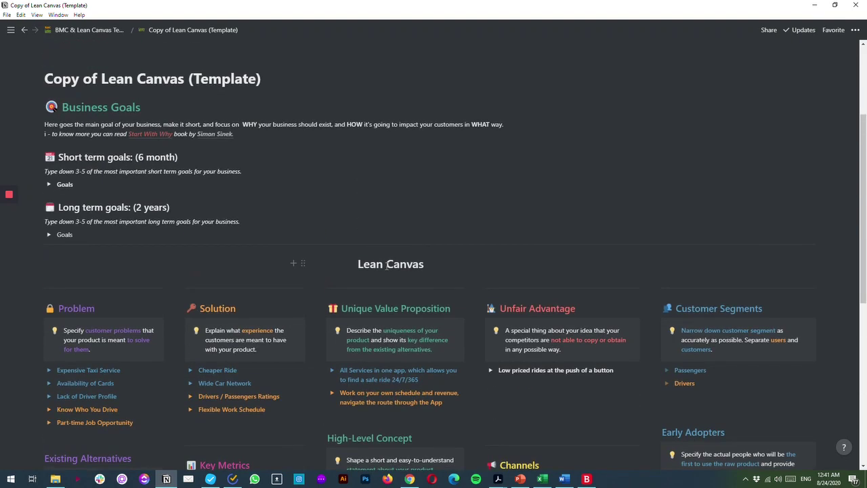
scroll(386, 261, down, 3)
scroll(374, 262, up, 4)
scroll(374, 262, up, 2)
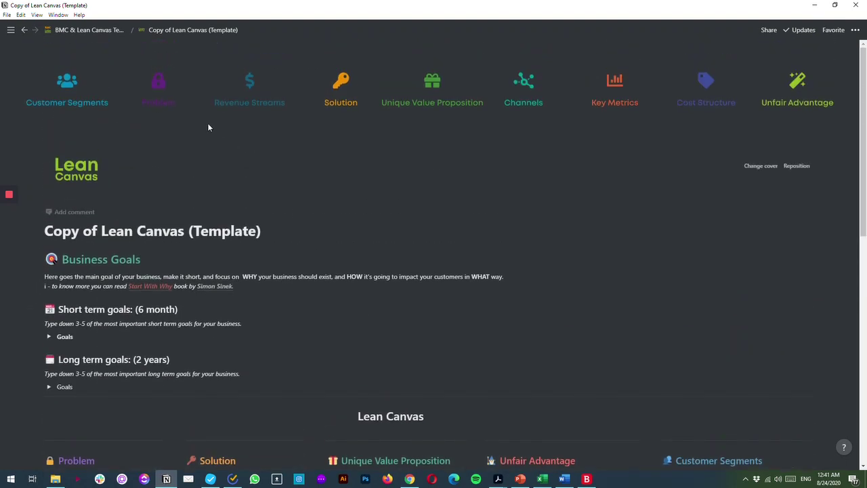
Step: Return to the BMC & Lean Canvas Templates page and look over its two template entries
click(109, 30)
scroll(402, 256, down, 7)
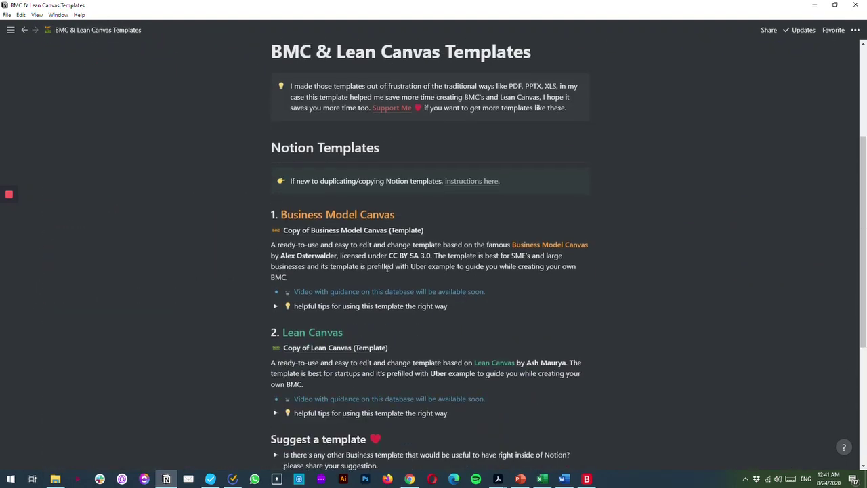
scroll(358, 272, up, 5)
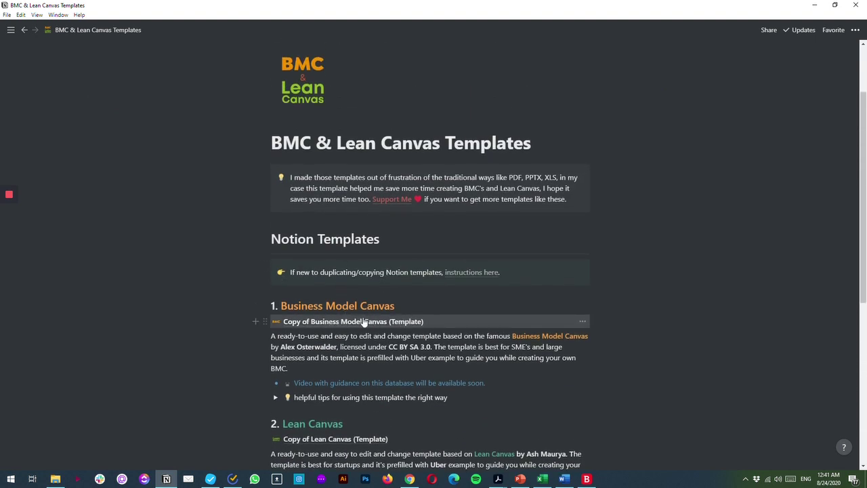
Step: Open the linked instructions for duplicating Notion templates, look through the Duplicate a page section, and go up to Help & Support
click(468, 272)
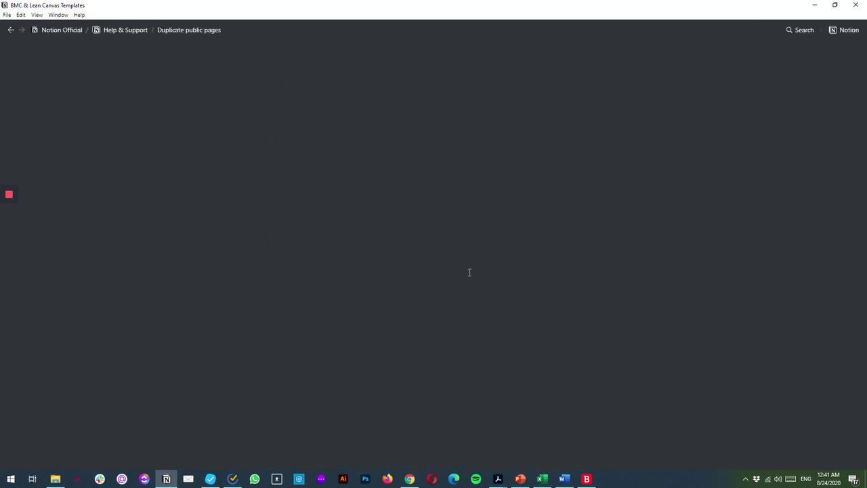
scroll(371, 317, down, 5)
scroll(343, 274, up, 5)
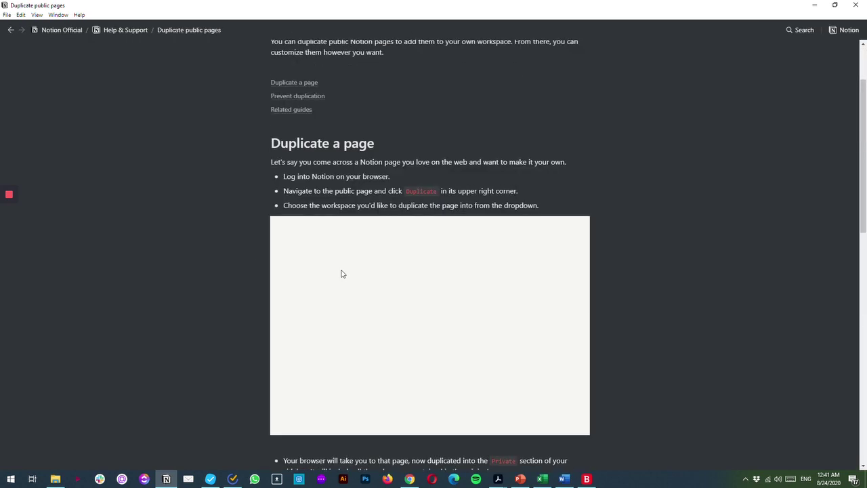
click(112, 30)
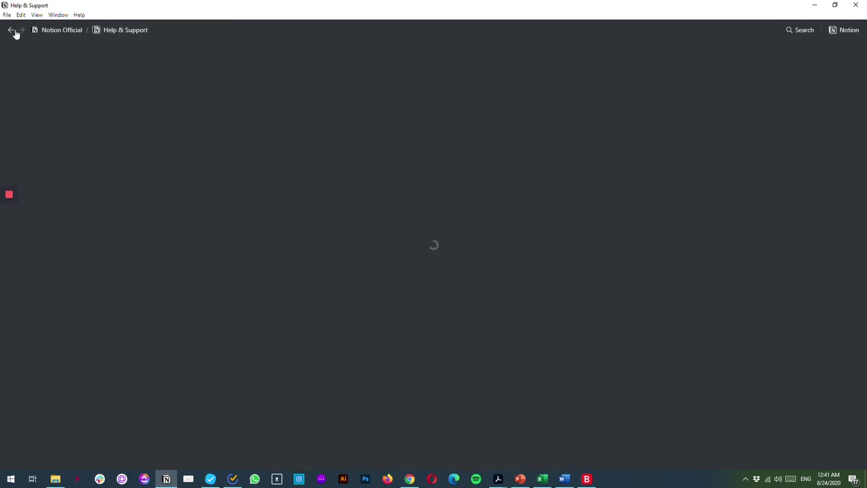
Step: Leave the Help & Support pages and go back to the BMC & Lean Canvas Templates page
click(11, 30)
scroll(318, 235, down, 3)
click(11, 30)
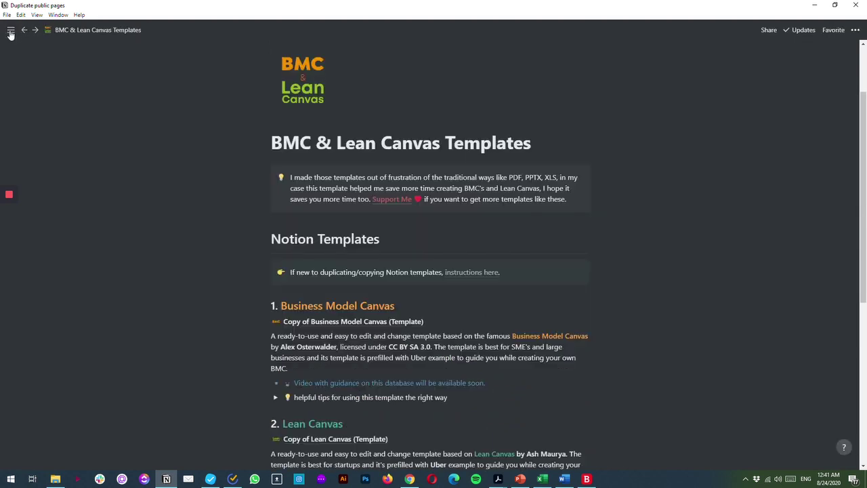
Step: Open the Copy of Business Model Canvas (Template) page and look through its business goals and canvas sections
scroll(342, 231, down, 2)
click(342, 140)
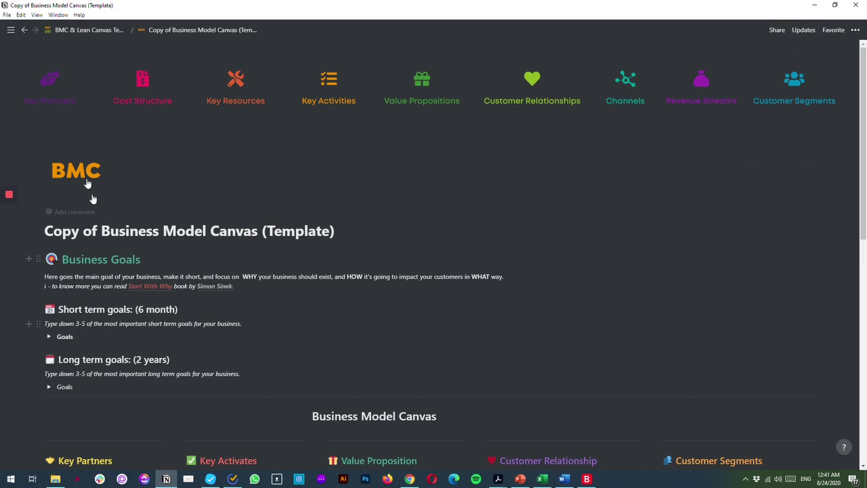
scroll(333, 212, down, 4)
scroll(381, 304, down, 2)
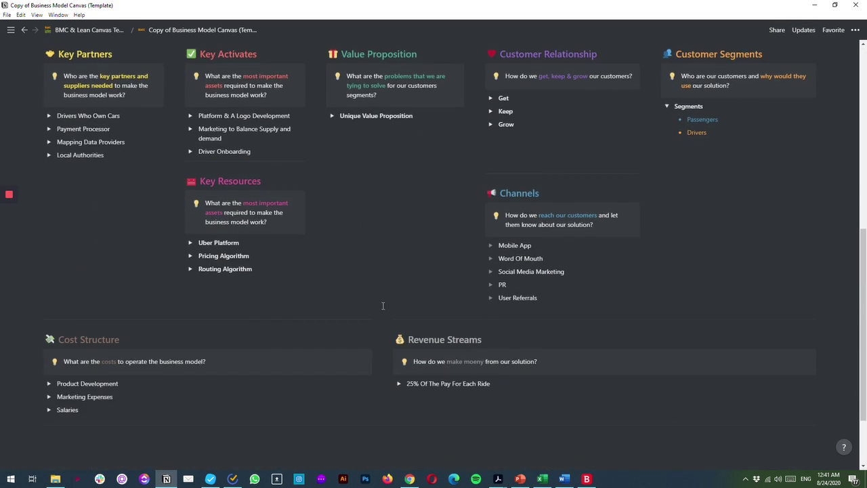
scroll(380, 296, up, 5)
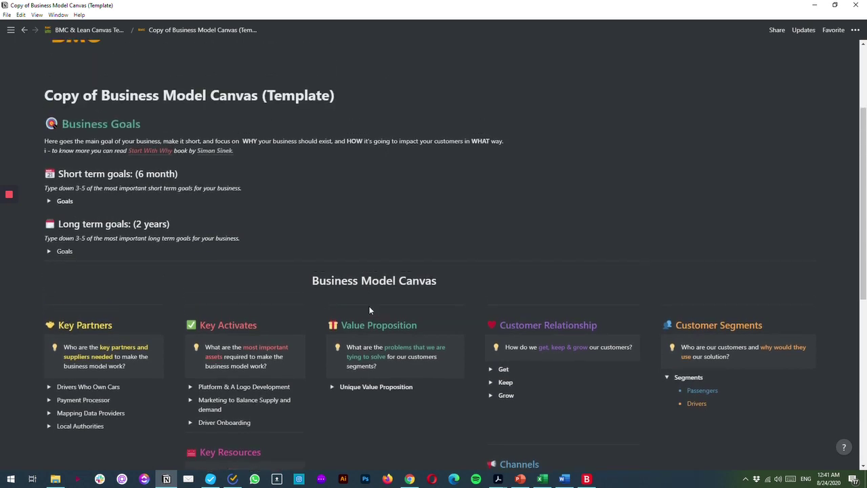
scroll(369, 306, down, 3)
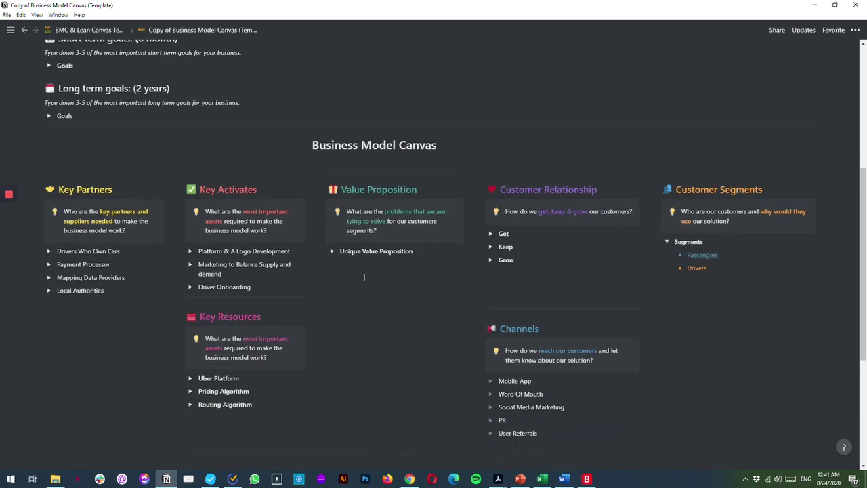
scroll(379, 263, up, 5)
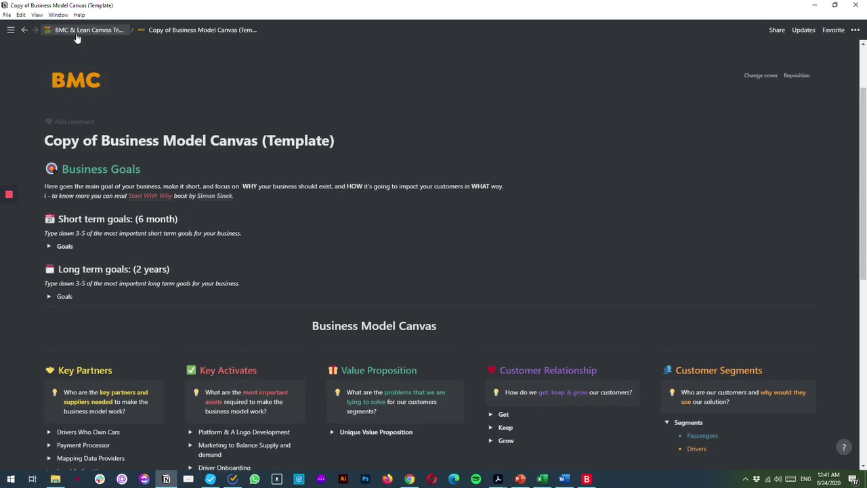
Step: Return to the BMC & Lean Canvas Templates page, review its template entries and Suggest a template section, and go back up to the cover
click(102, 30)
scroll(473, 278, down, 6)
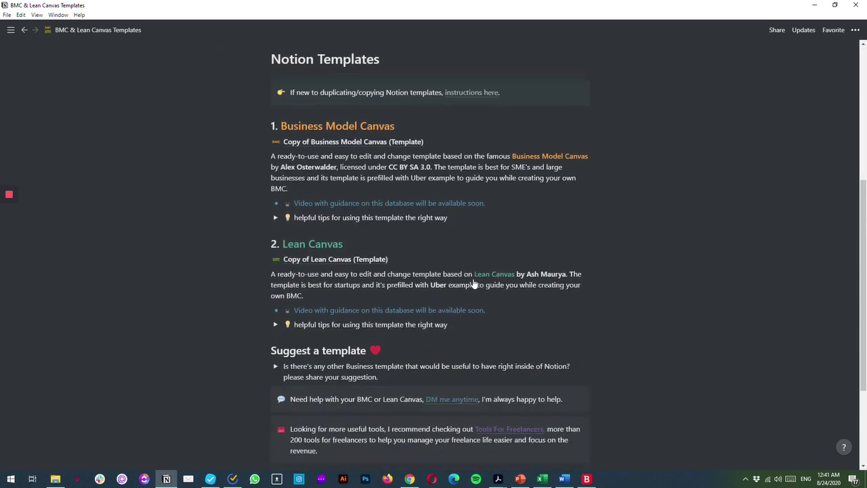
scroll(474, 280, up, 3)
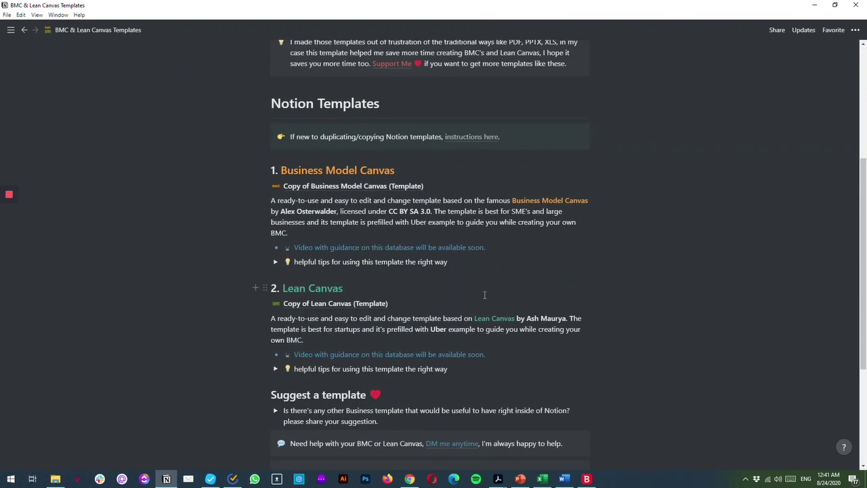
scroll(484, 295, down, 1)
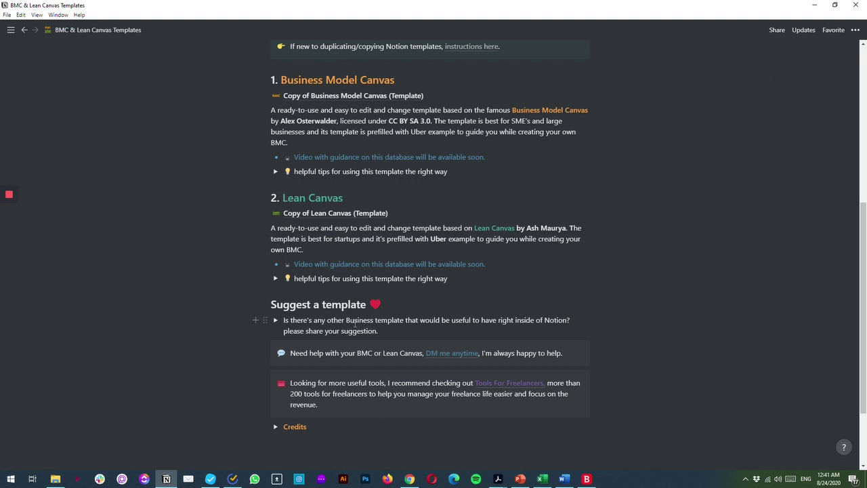
scroll(374, 293, up, 1)
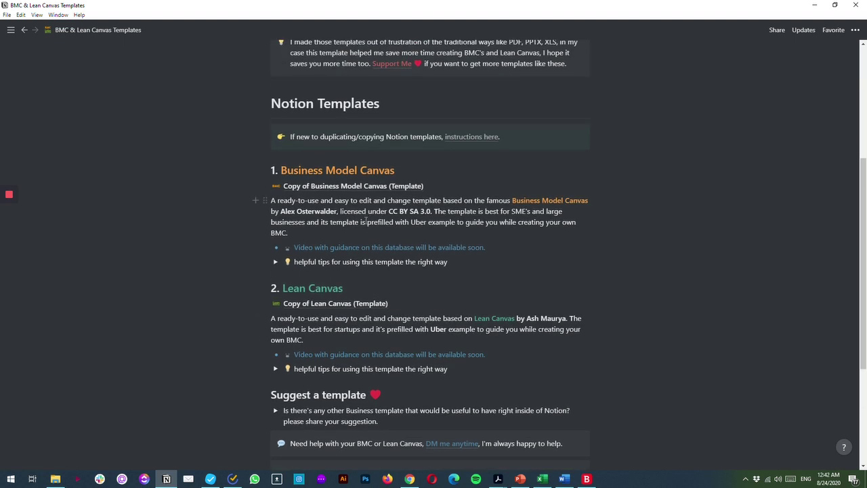
scroll(387, 249, down, 2)
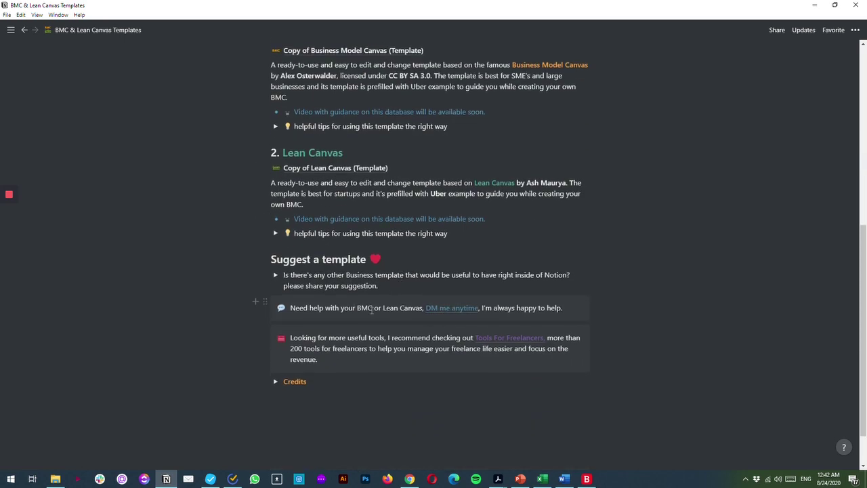
scroll(377, 303, up, 4)
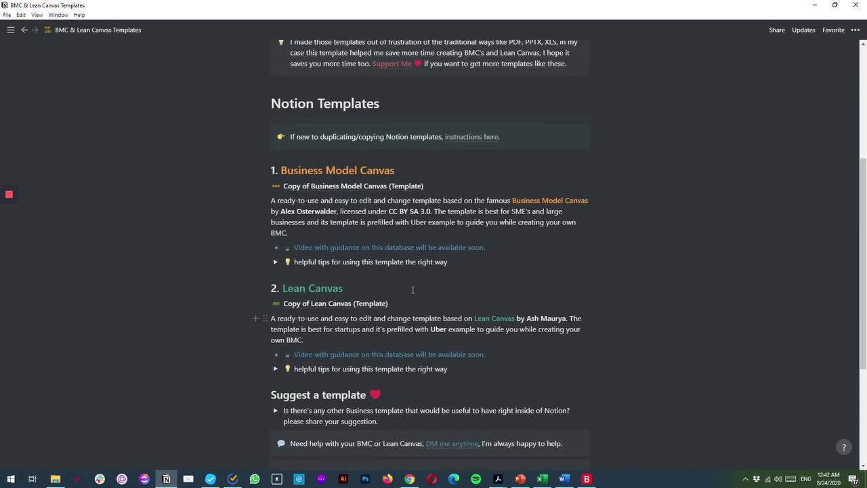
scroll(427, 286, up, 2)
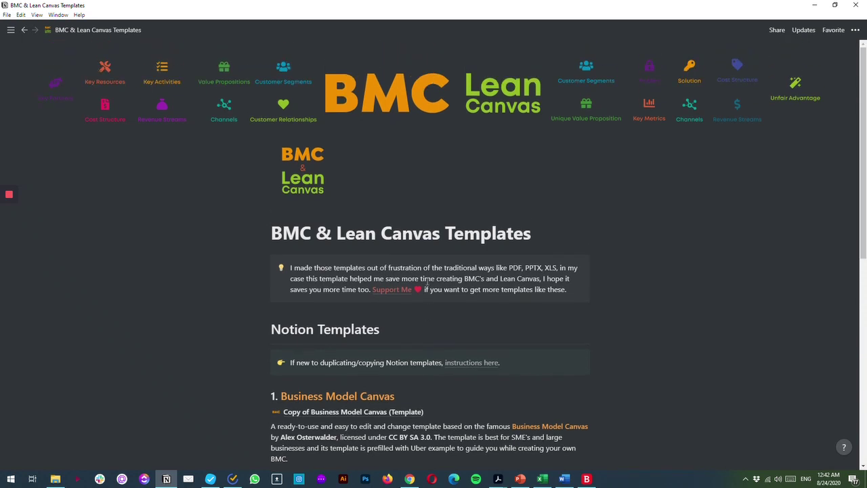